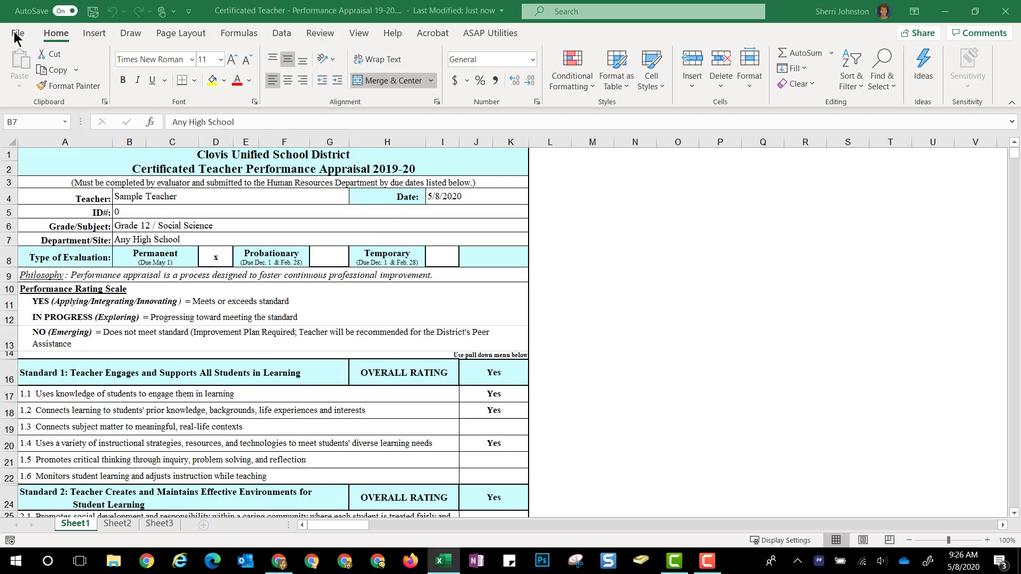
Step: Export Sheet1 to the Desktop as 'Sample Teacher - Certificated Teacher - Performance Appraisal 19-20.pdf'
{"action": "left_click", "coordinate": [17, 34]}
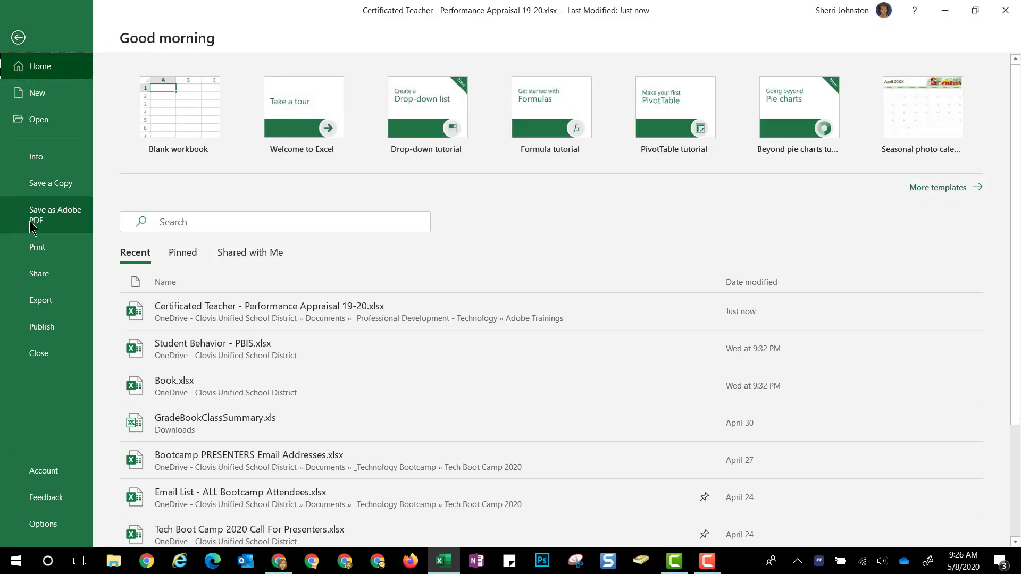
{"action": "left_click", "coordinate": [35, 225]}
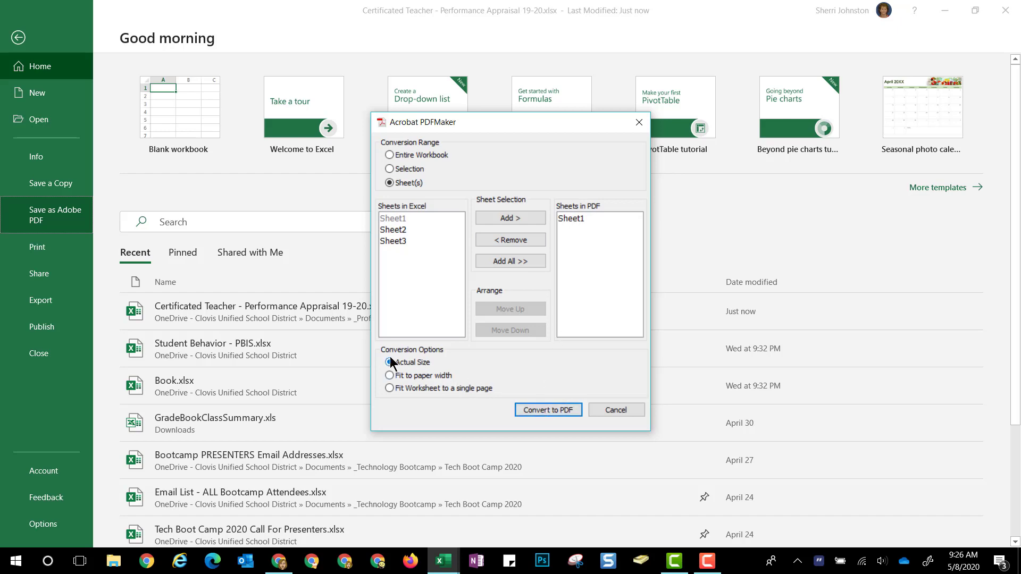
{"action": "left_click", "coordinate": [549, 410]}
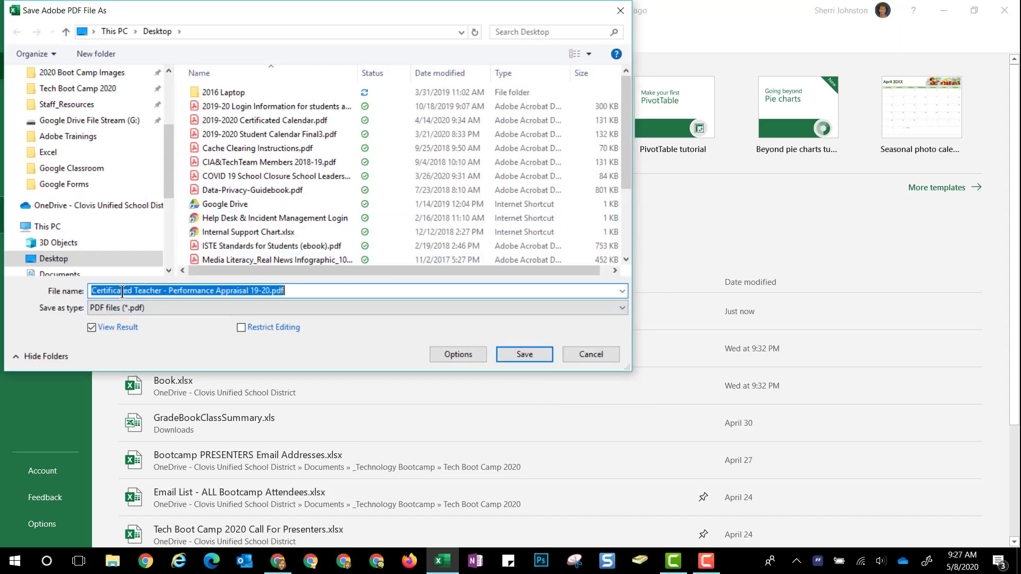
{"action": "left_click", "coordinate": [93, 291]}
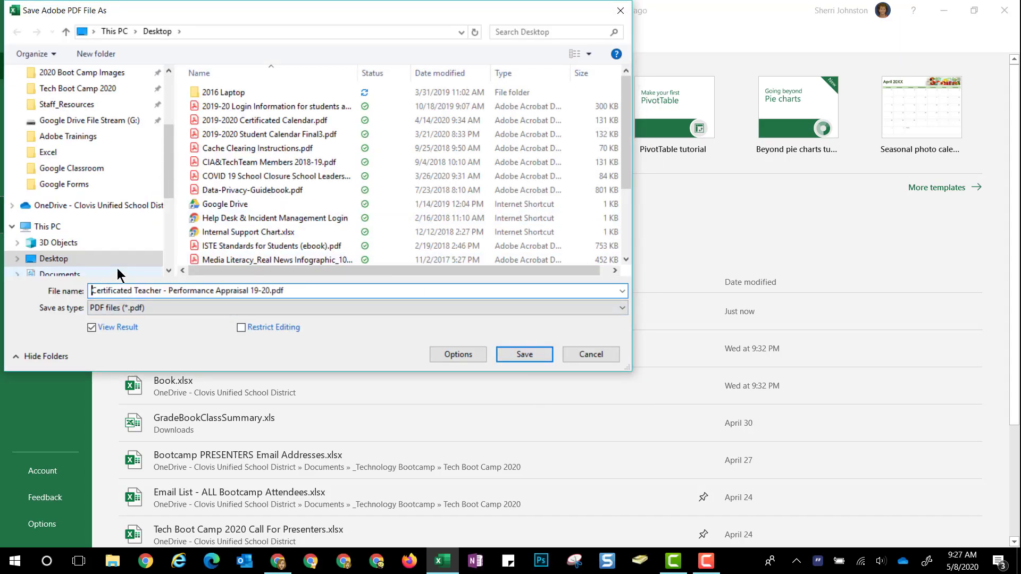
{"action": "type", "text": "S"}
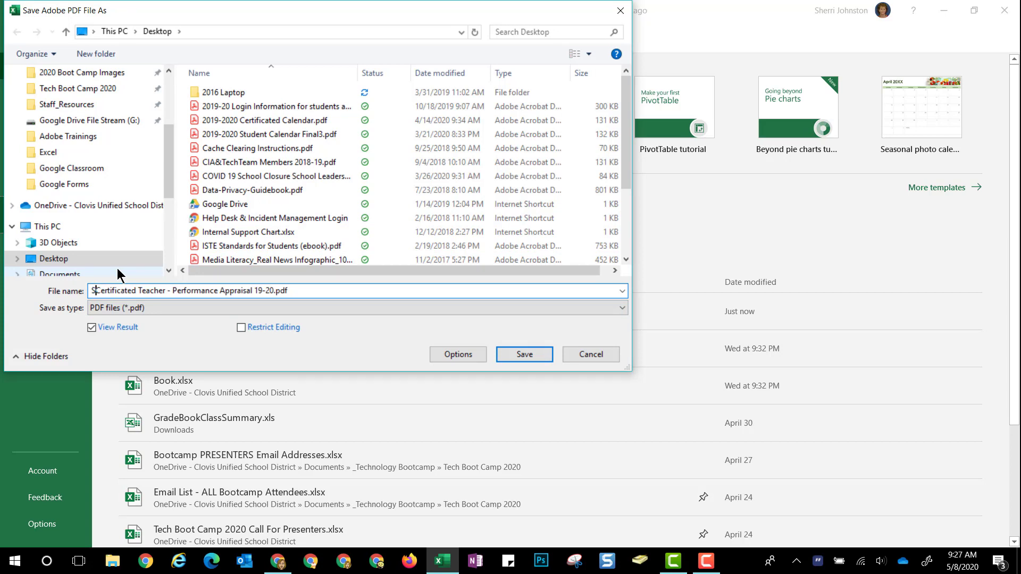
{"action": "type", "text": "ample Teacher -"}
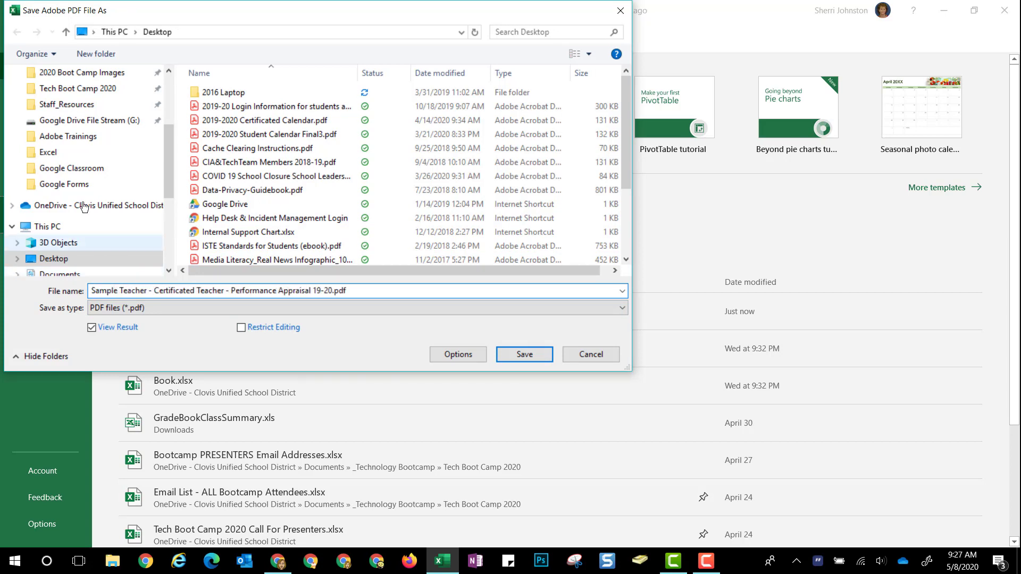
{"action": "left_click_drag", "start_coordinate": [167, 159], "coordinate": [167, 103]}
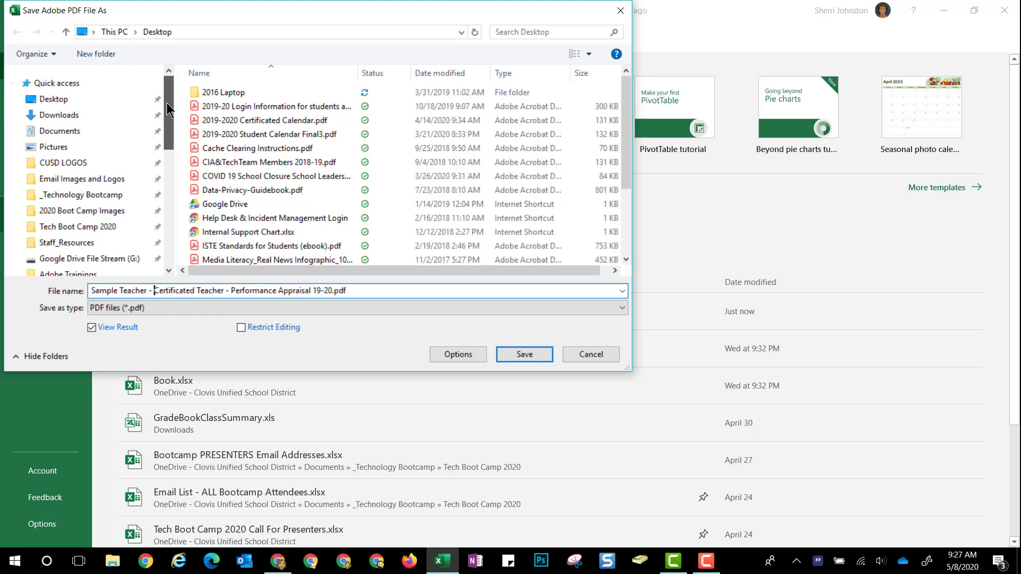
{"action": "left_click", "coordinate": [80, 100]}
{"action": "left_click", "coordinate": [524, 354]}
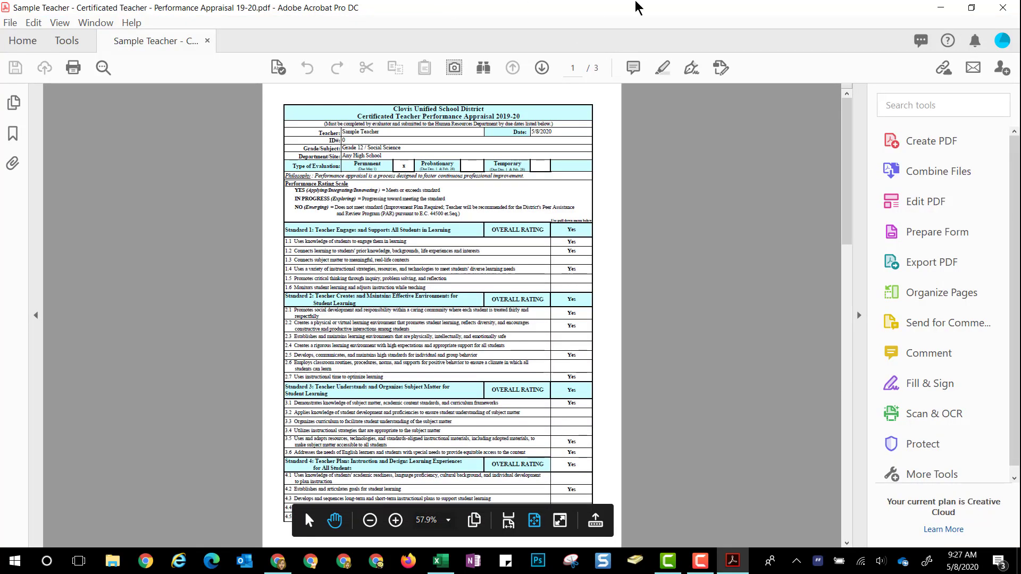
Step: Close the exported appraisal PDF in Acrobat and the Excel workbook
{"action": "left_click", "coordinate": [1003, 9]}
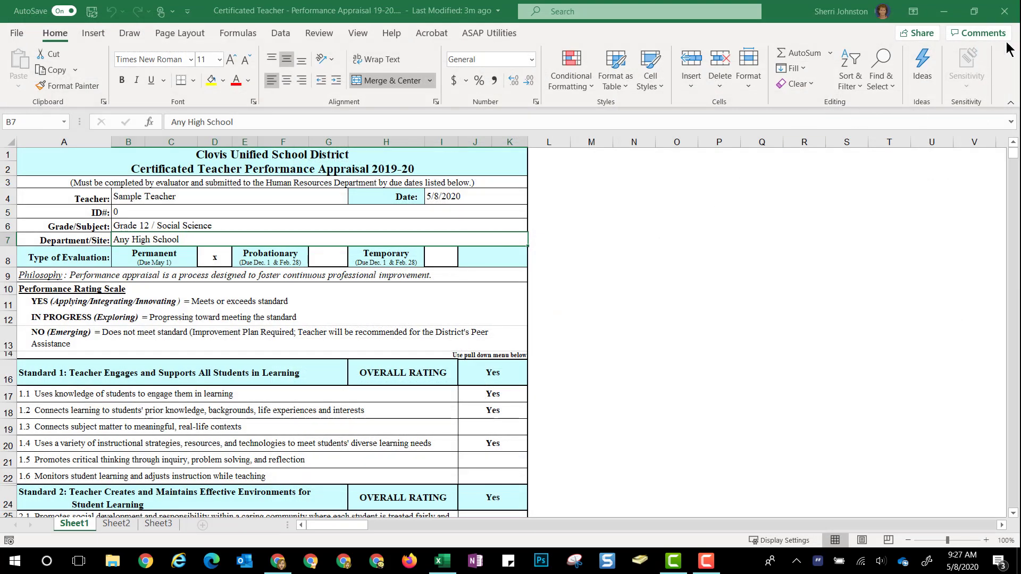
{"action": "left_click", "coordinate": [1011, 11]}
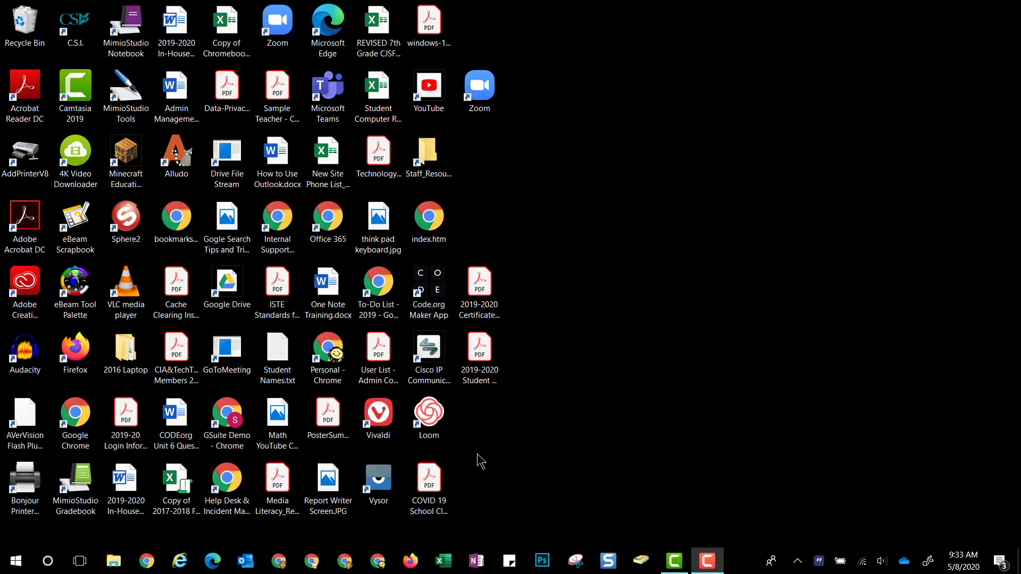
Step: Open Chrome and go to sign.adobe.com
{"action": "left_click", "coordinate": [278, 560]}
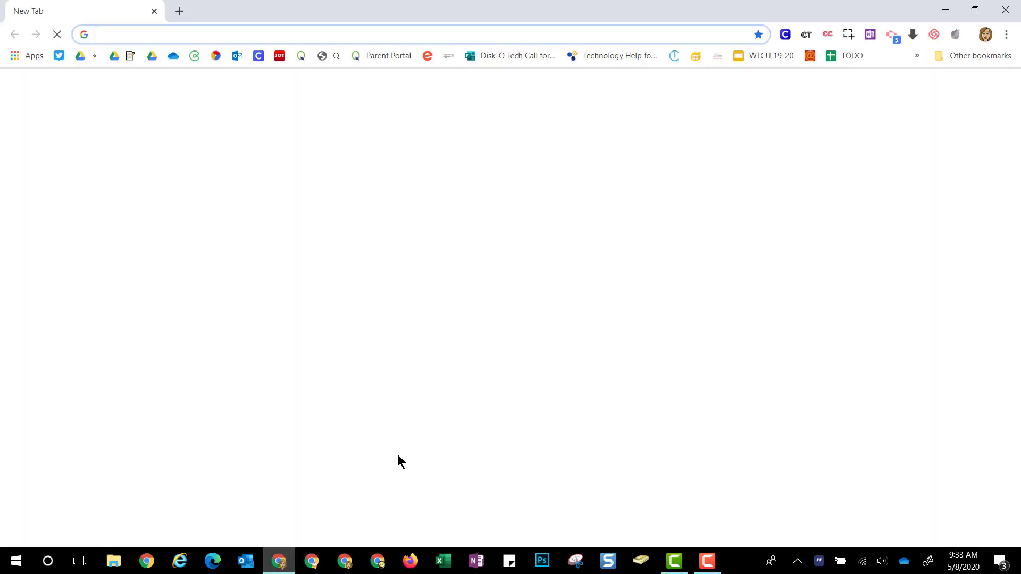
{"action": "left_click", "coordinate": [473, 32]}
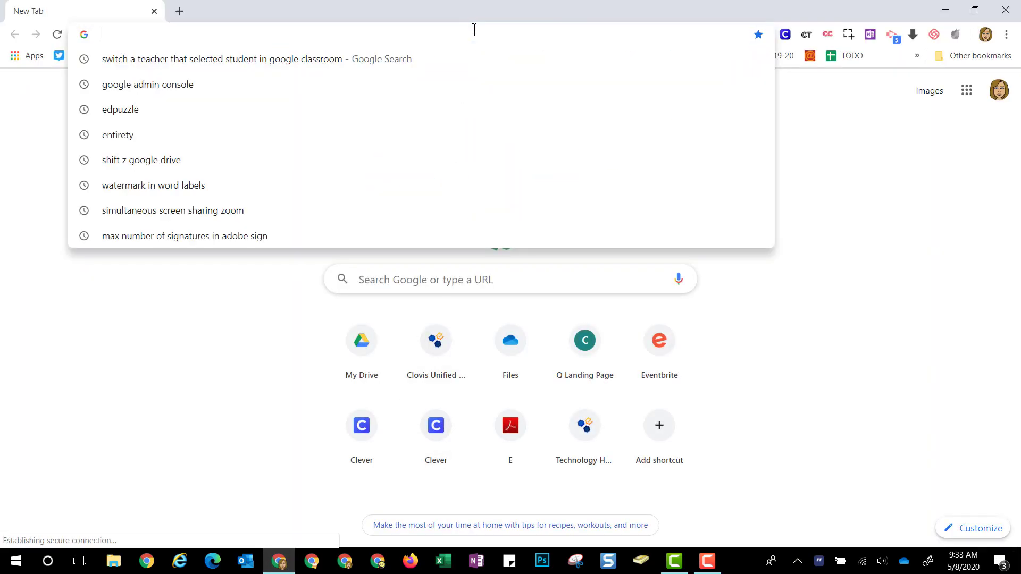
{"action": "type", "text": "sign.adobe.com"}
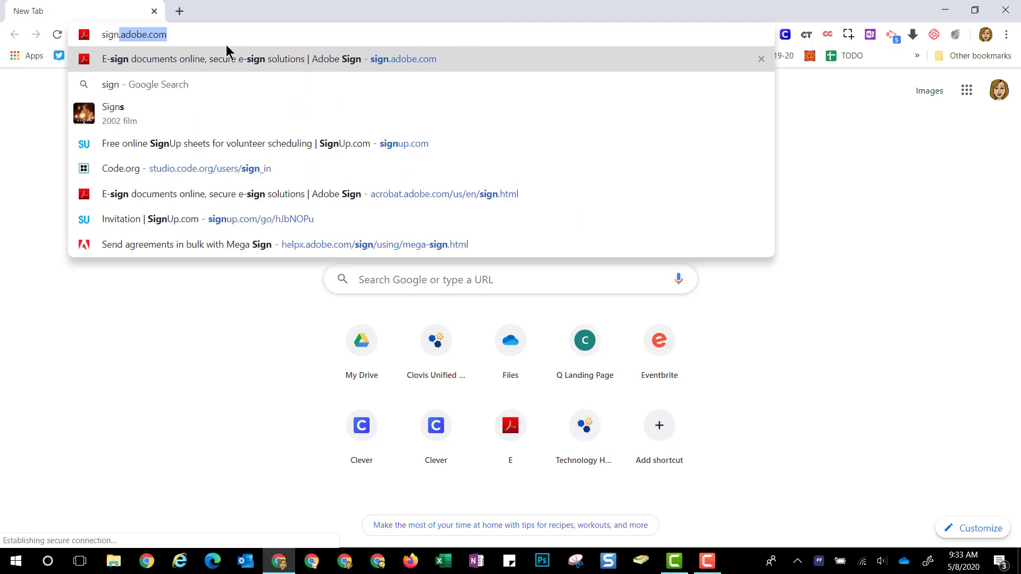
{"action": "key", "text": "Return"}
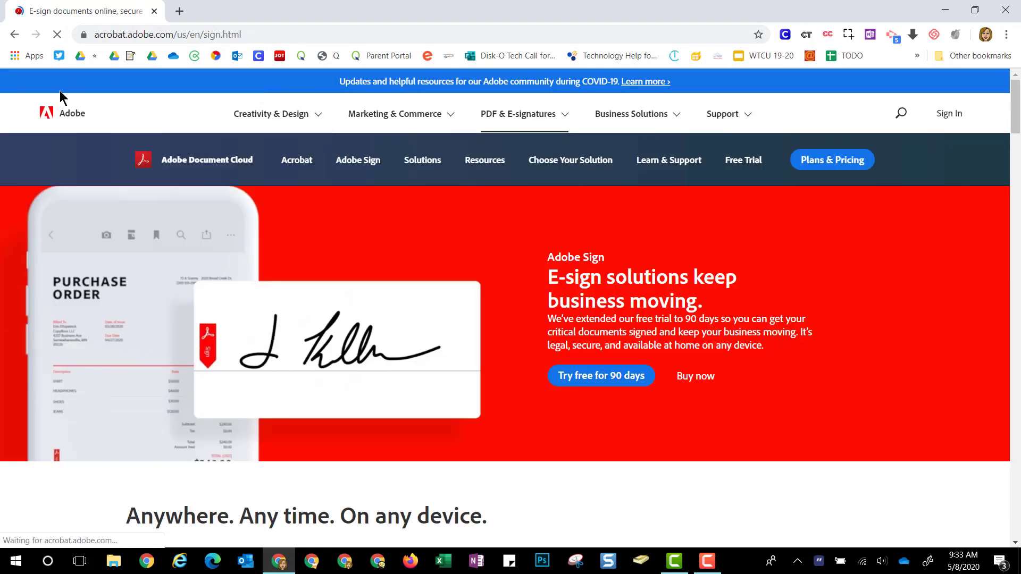
Step: Sign in to Adobe Sign with the saved e-mail, password and Company or School Account
{"action": "left_click", "coordinate": [950, 118]}
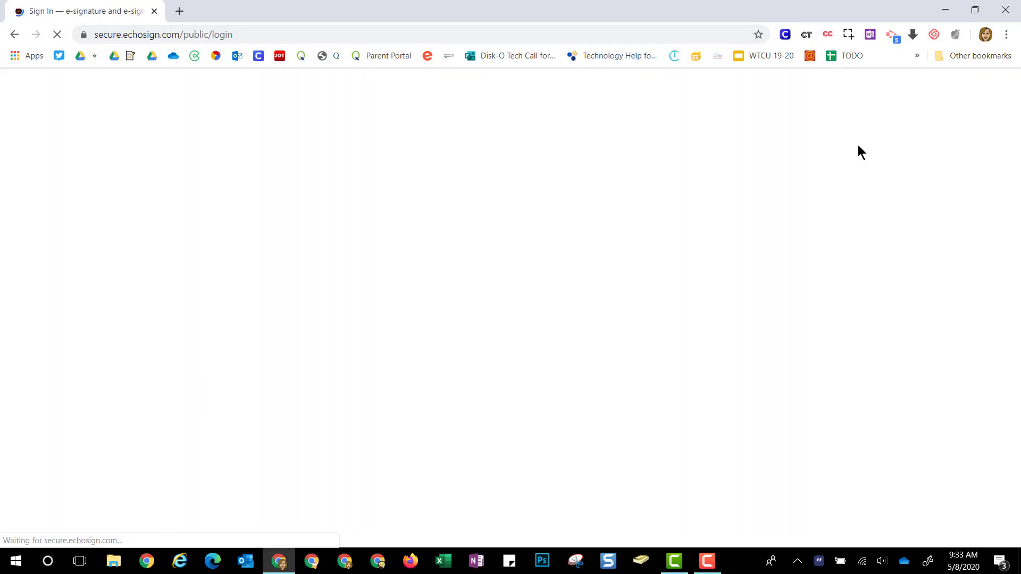
{"action": "left_click", "coordinate": [342, 169]}
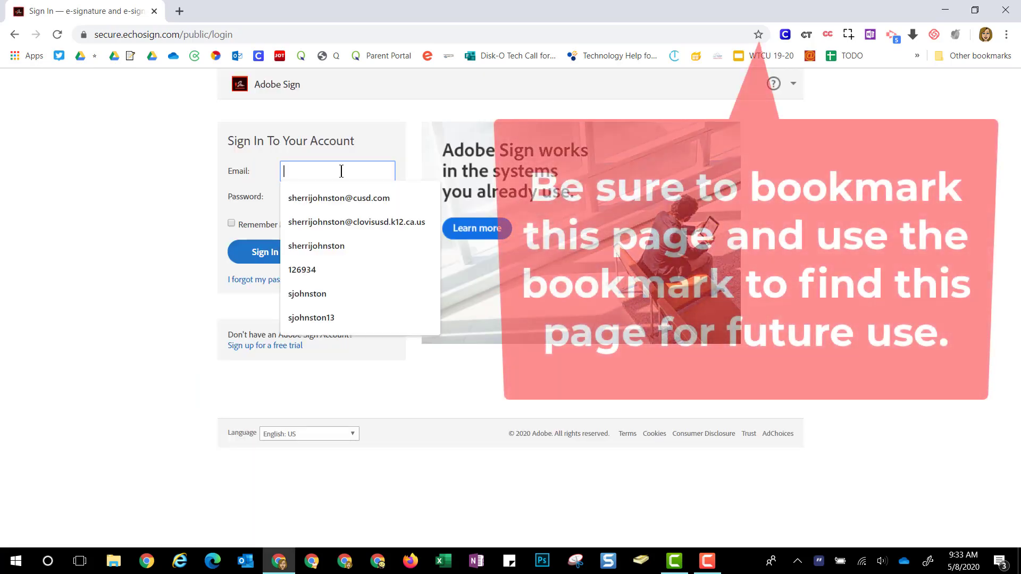
{"action": "left_click", "coordinate": [348, 222]}
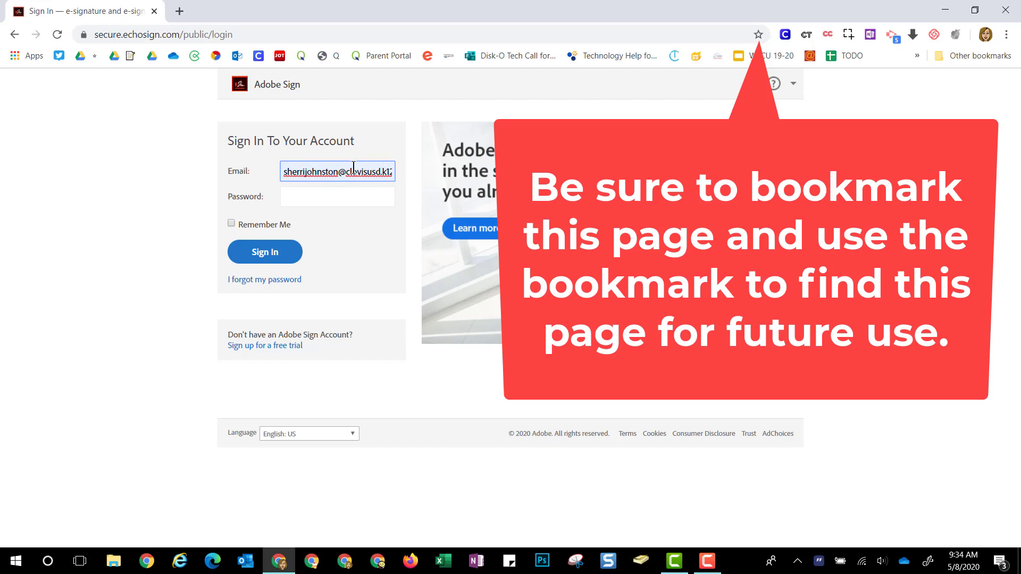
{"action": "left_click", "coordinate": [288, 197]}
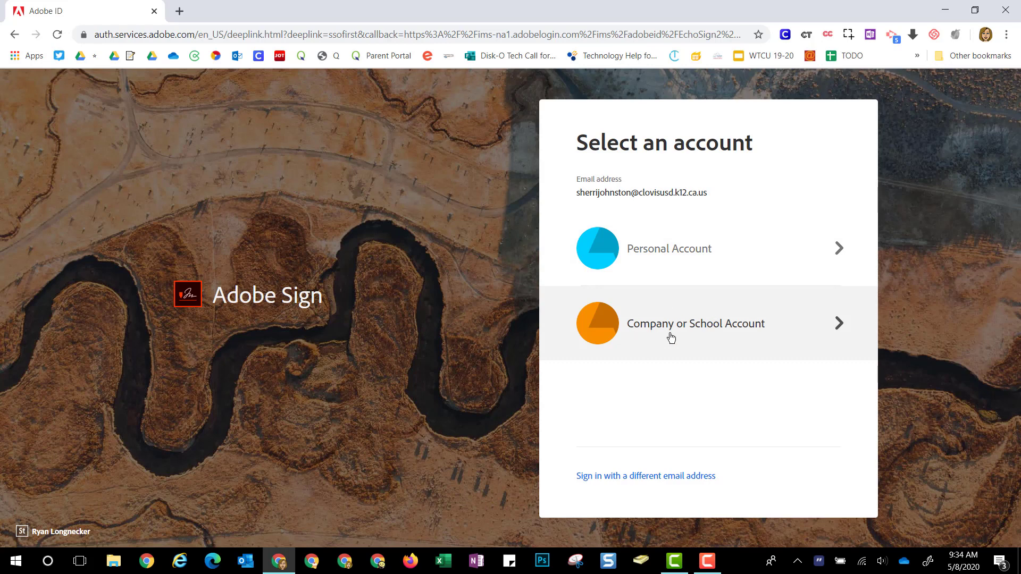
{"action": "left_click", "coordinate": [638, 336]}
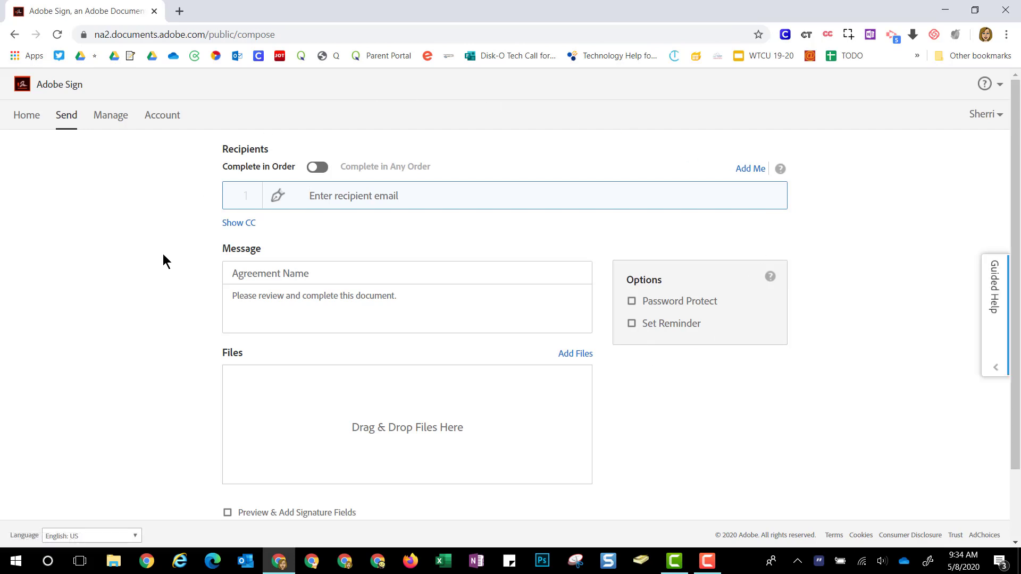
{"action": "left_click", "coordinate": [27, 120]}
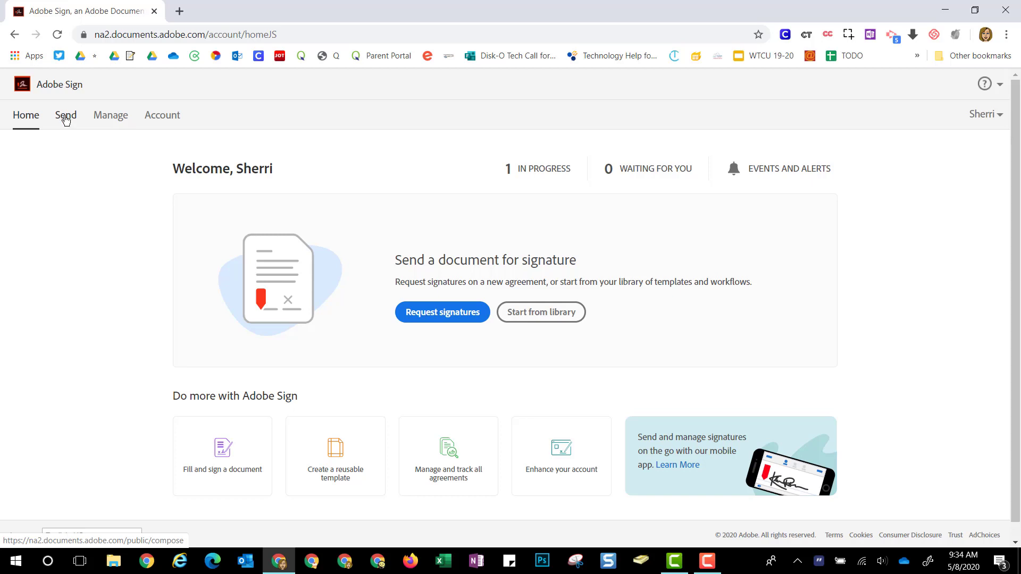
{"action": "left_click", "coordinate": [66, 122]}
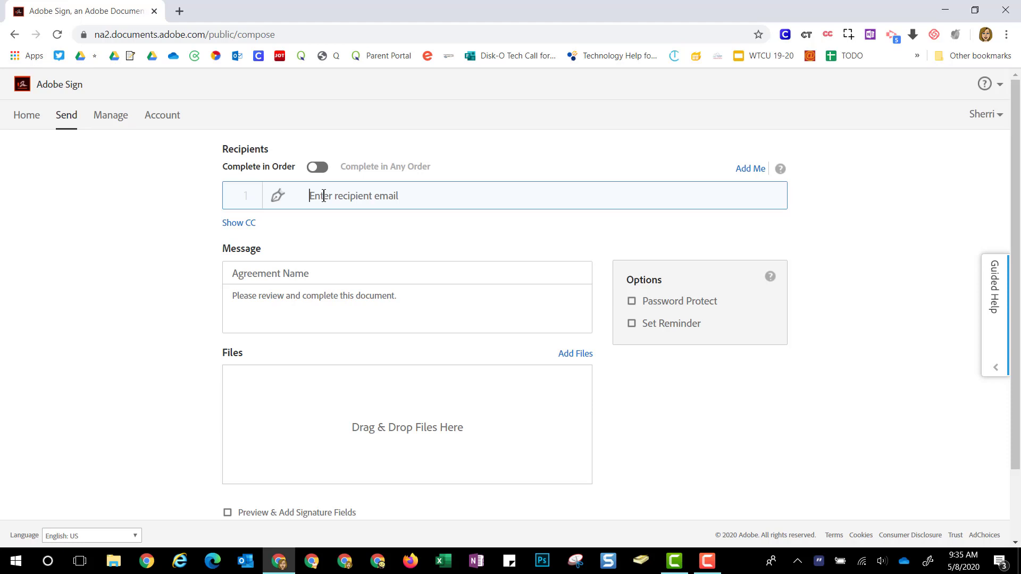
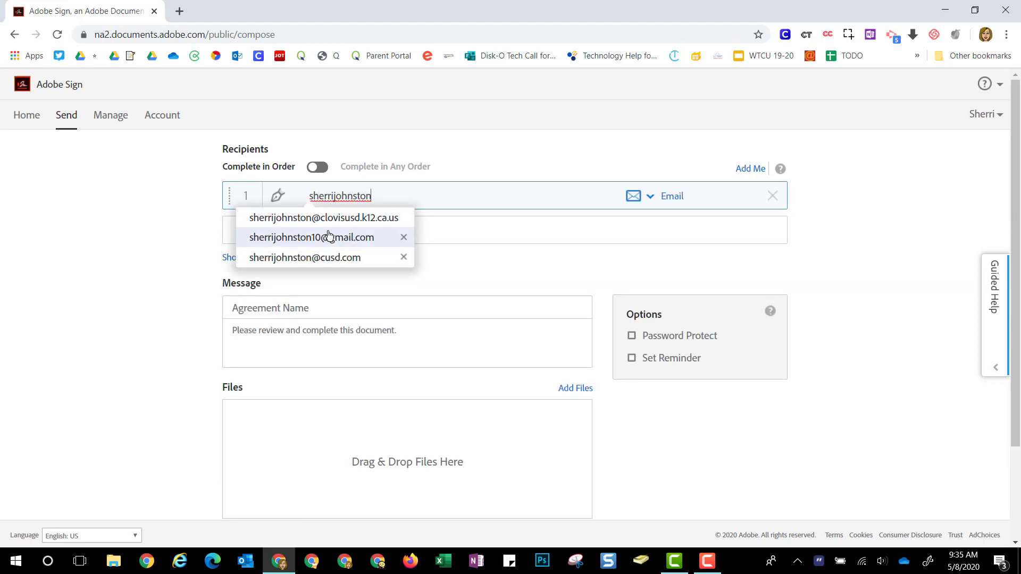
Step: Add the saved e-mail contact as recipient 1 and yourself (Myself) as recipient 2
{"action": "left_click", "coordinate": [330, 237]}
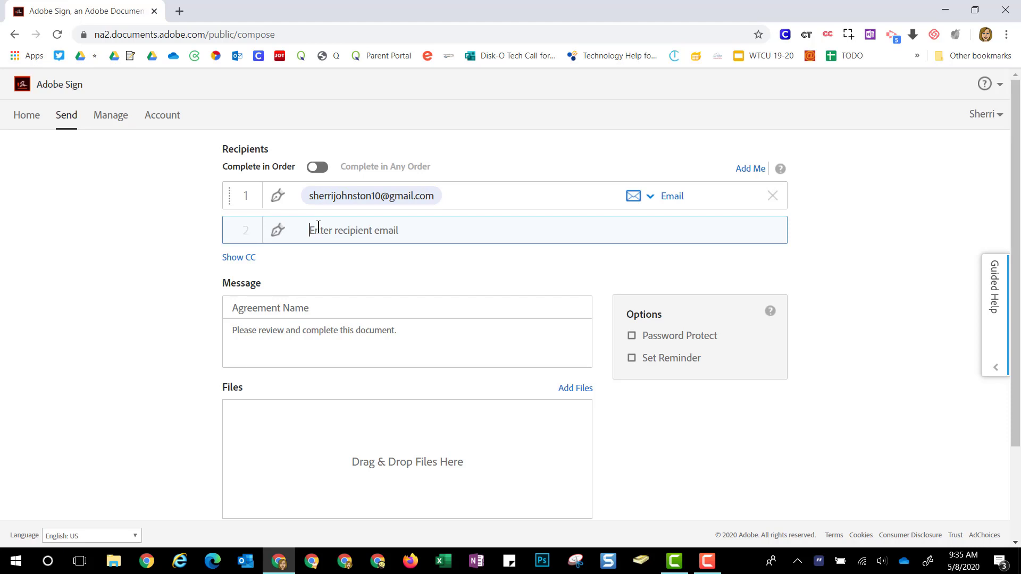
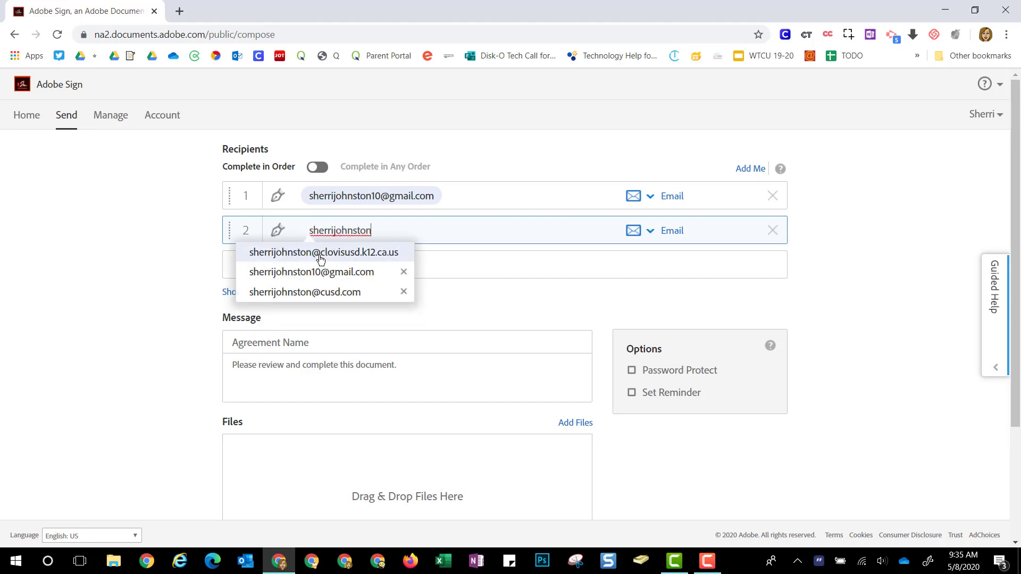
{"action": "left_click", "coordinate": [322, 253]}
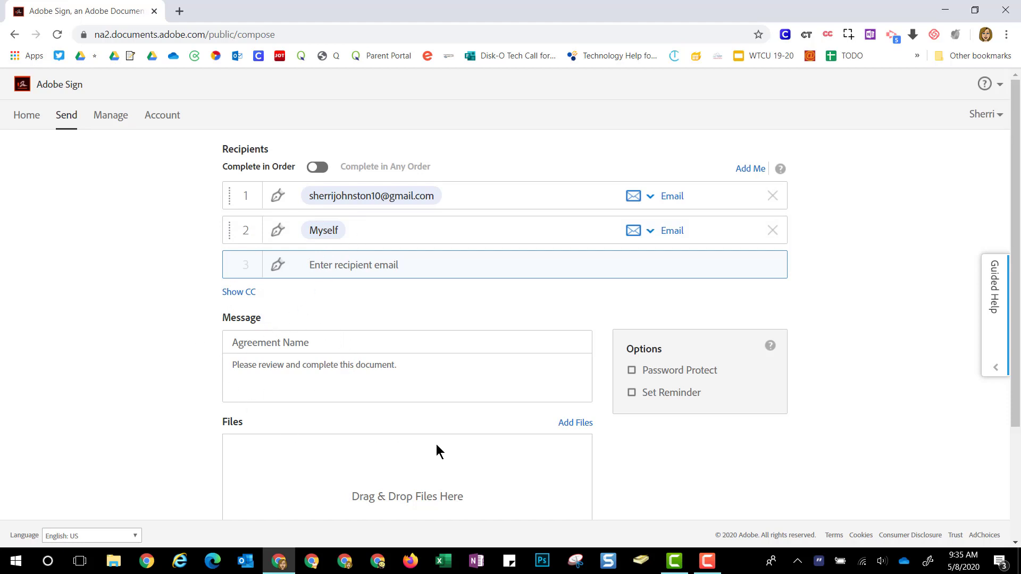
{"action": "left_click", "coordinate": [564, 422]}
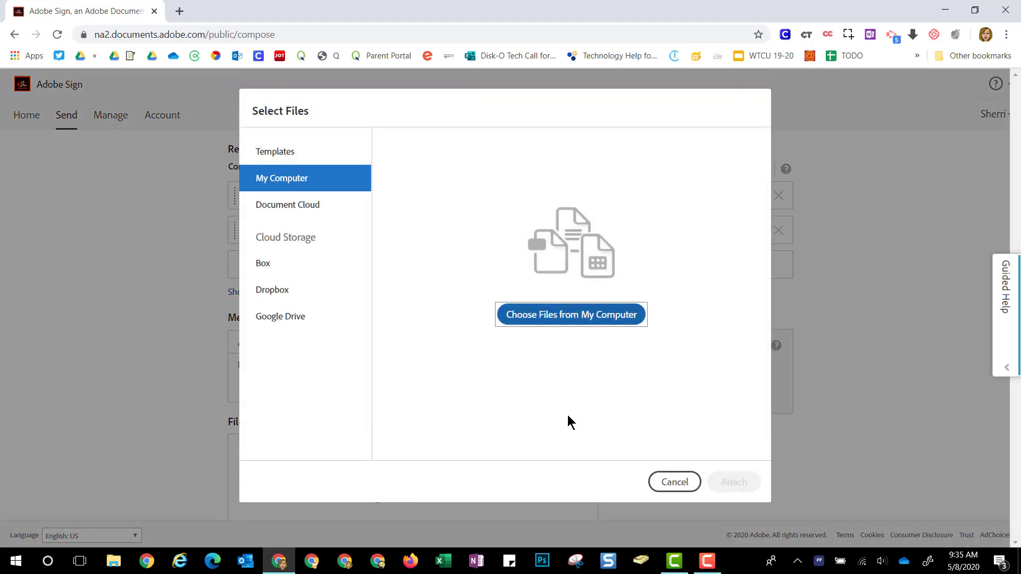
Step: Attach 'Sample Teacher - Certificated Teacher - Performance Appraisal 19-20.pdf' from the Desktop, found by newest date
{"action": "left_click", "coordinate": [571, 318]}
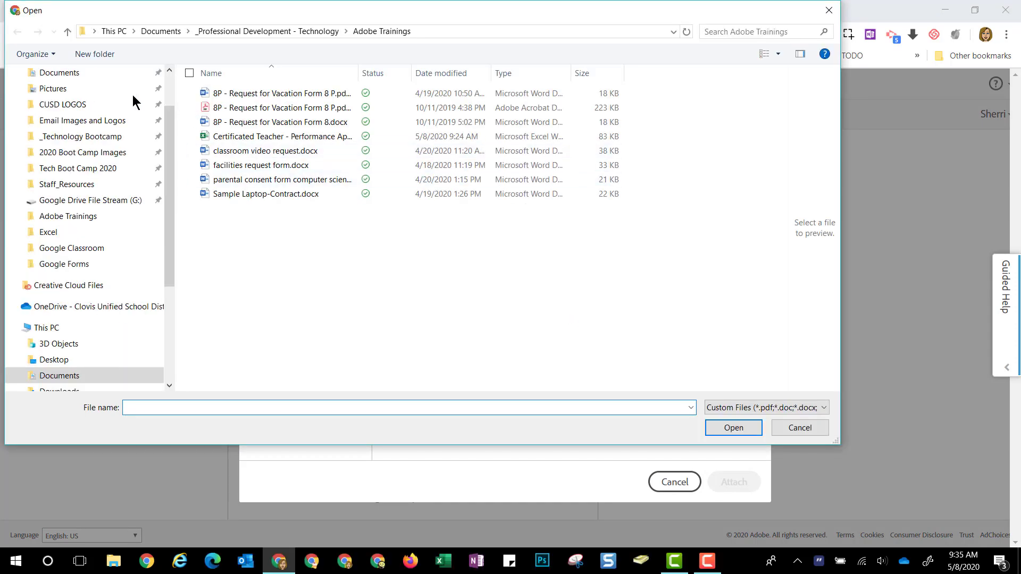
{"action": "left_click_drag", "start_coordinate": [171, 175], "coordinate": [165, 114]}
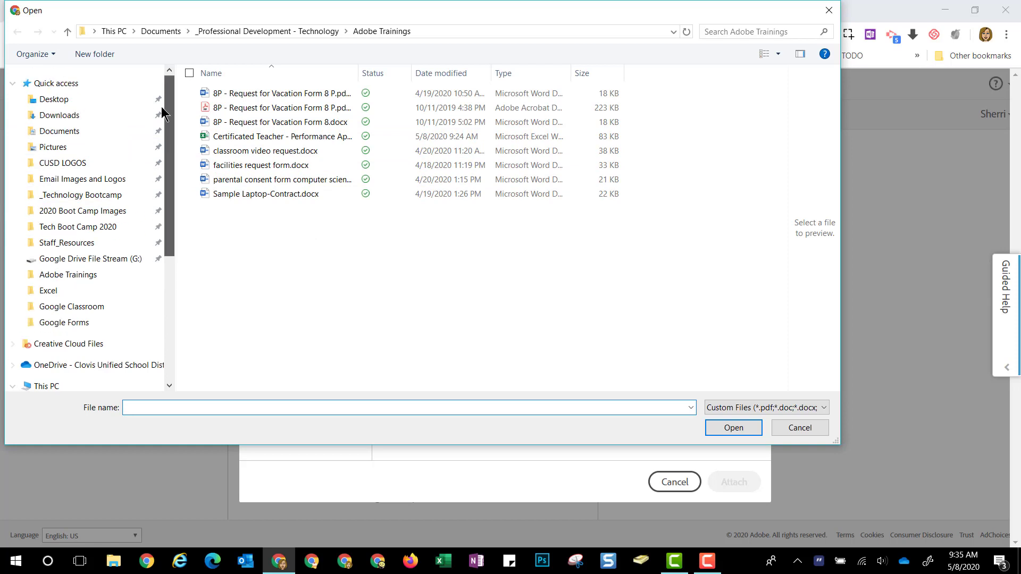
{"action": "left_click", "coordinate": [79, 101]}
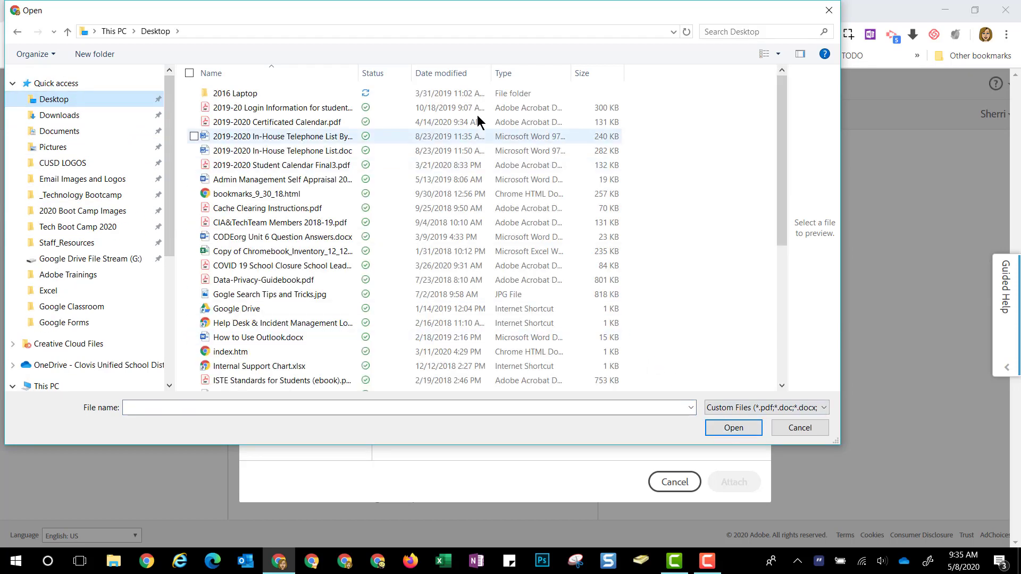
{"action": "left_click", "coordinate": [440, 78]}
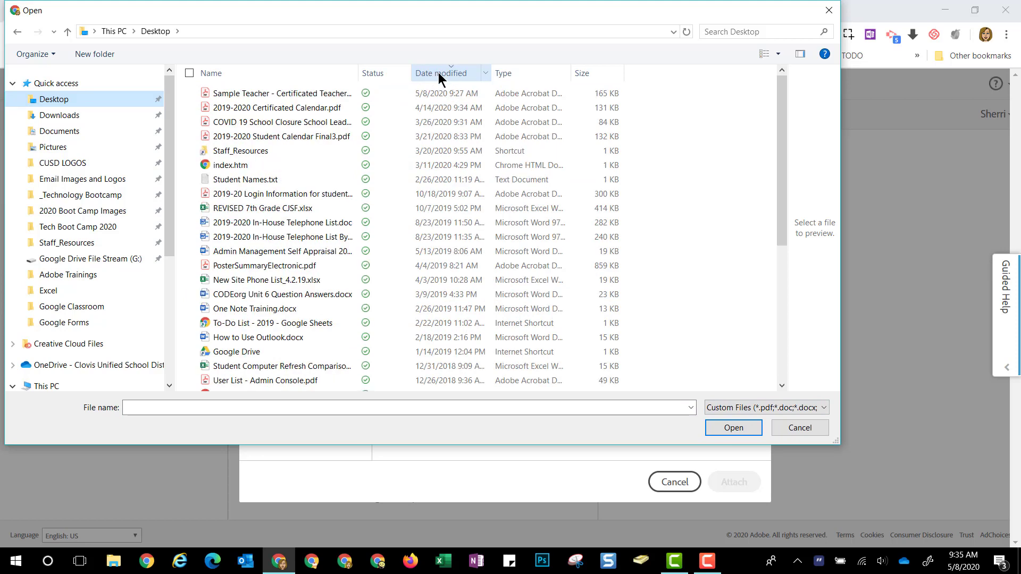
{"action": "left_click", "coordinate": [288, 99]}
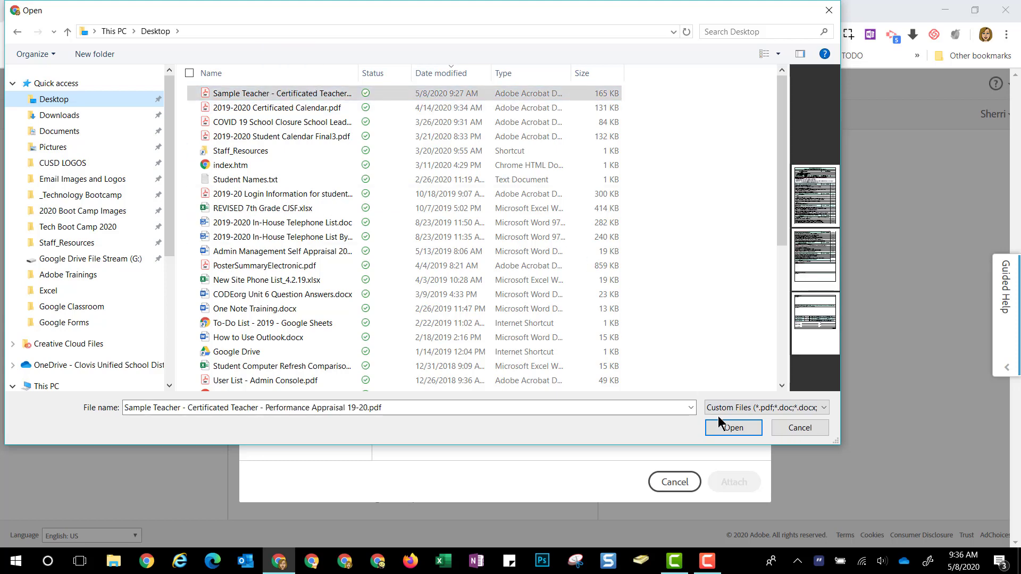
{"action": "left_click", "coordinate": [730, 430]}
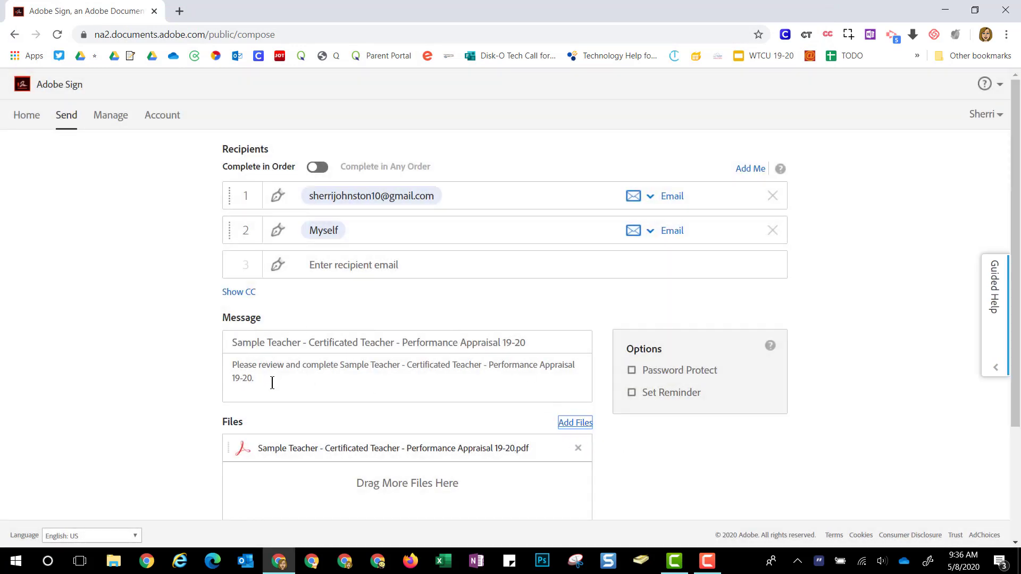
Step: Enable Preview & Add Signature Fields and continue to the field editor
{"action": "scroll", "coordinate": [249, 404], "scroll_direction": "down", "scroll_amount": 3}
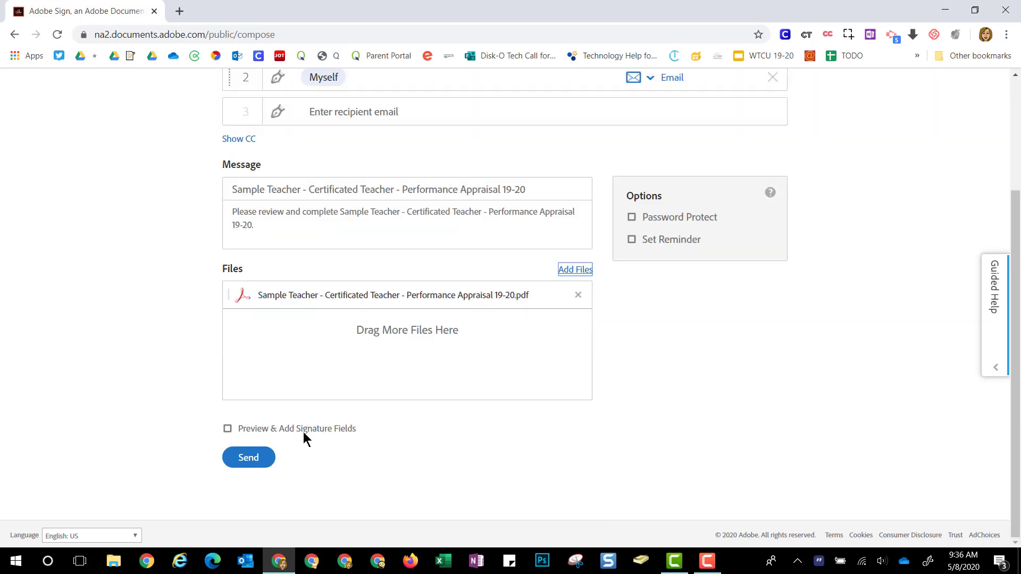
{"action": "left_click", "coordinate": [229, 429]}
{"action": "left_click", "coordinate": [248, 458]}
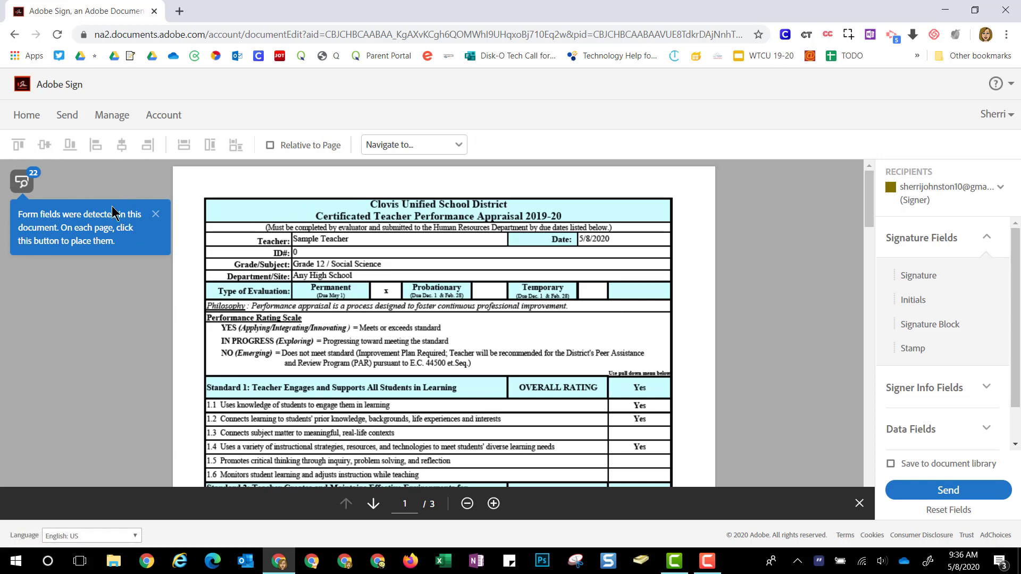
Step: Dismiss the detected-form-fields tip and scroll to page 3's signature and date lines
{"action": "left_click", "coordinate": [155, 214]}
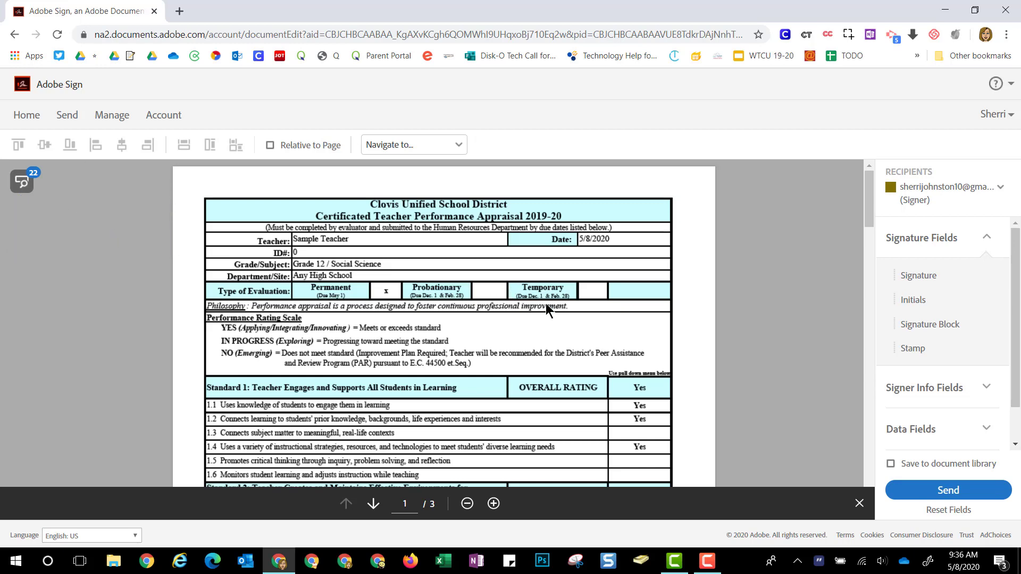
{"action": "scroll", "coordinate": [599, 326], "scroll_direction": "down", "scroll_amount": 15}
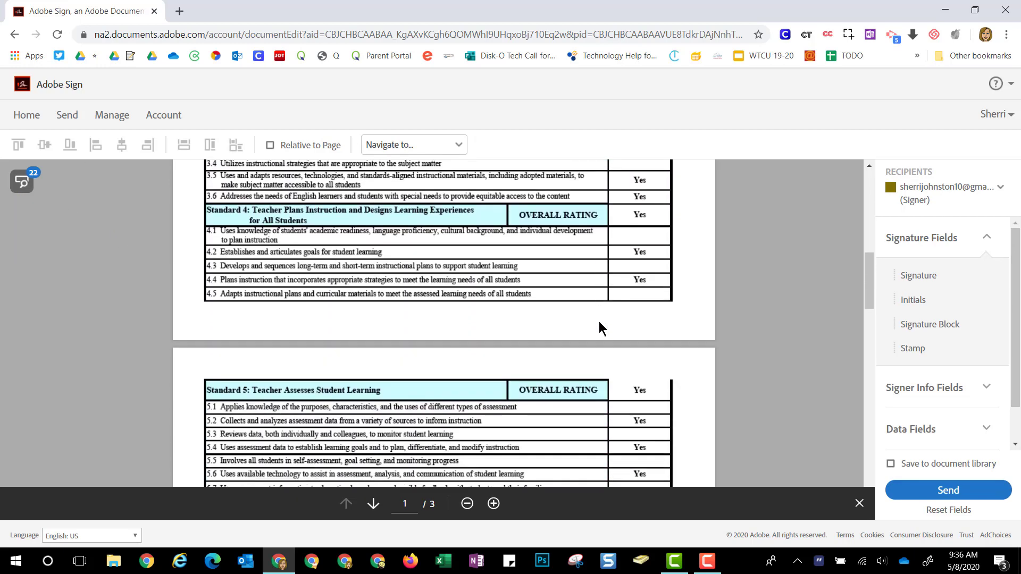
{"action": "scroll", "coordinate": [600, 322], "scroll_direction": "down", "scroll_amount": 12}
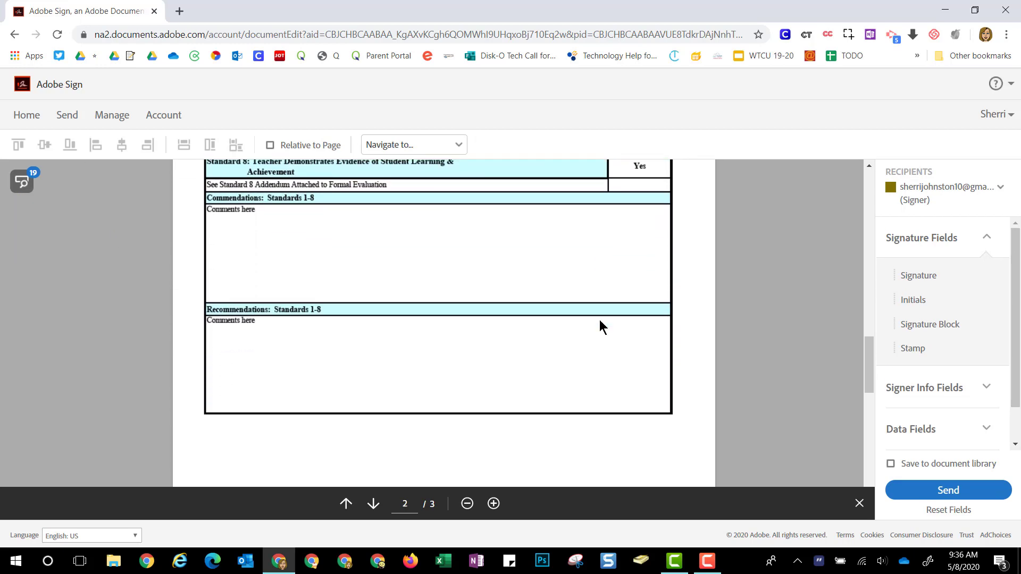
{"action": "scroll", "coordinate": [599, 319], "scroll_direction": "down", "scroll_amount": 10}
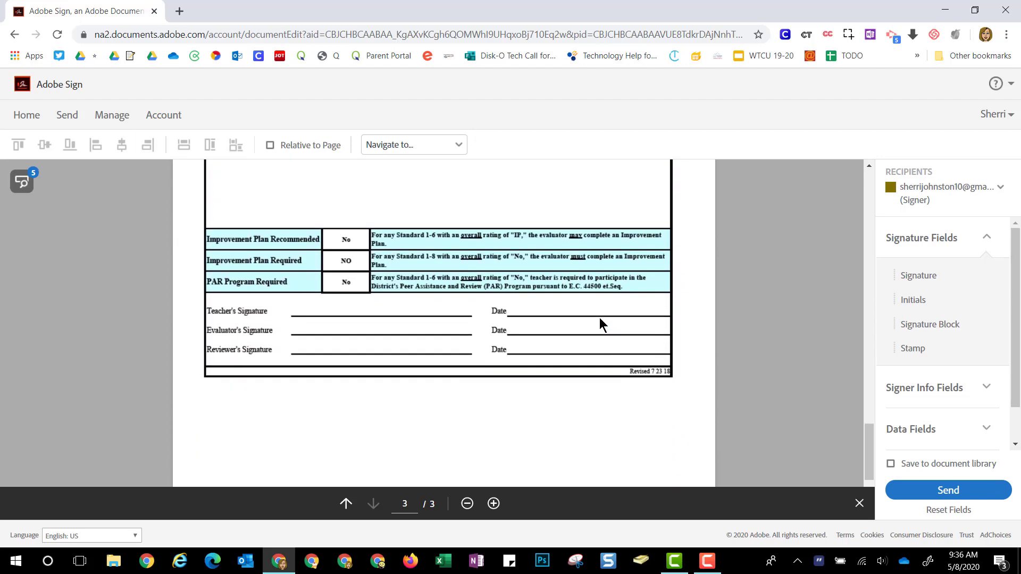
{"action": "scroll", "coordinate": [598, 320], "scroll_direction": "up", "scroll_amount": 2}
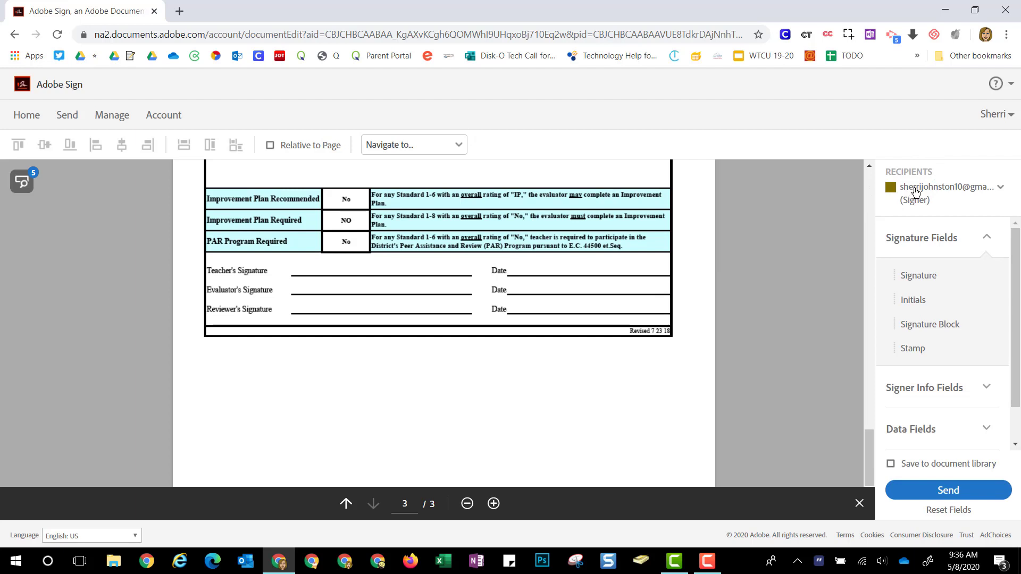
Step: For the first signer, place a Signature field on Teacher's Signature and a Date field beside it
{"action": "left_click", "coordinate": [1001, 191]}
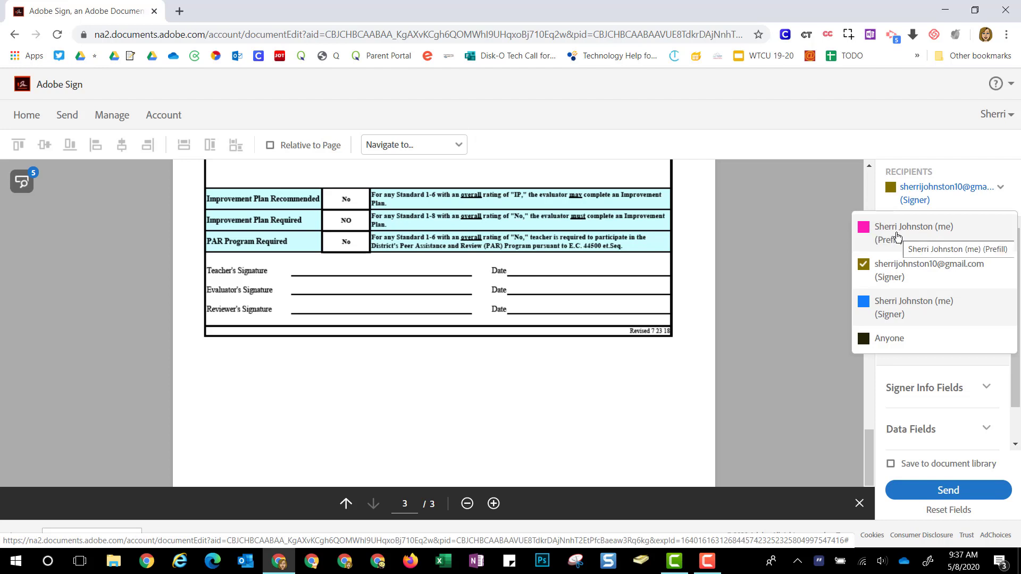
{"action": "left_click", "coordinate": [893, 274]}
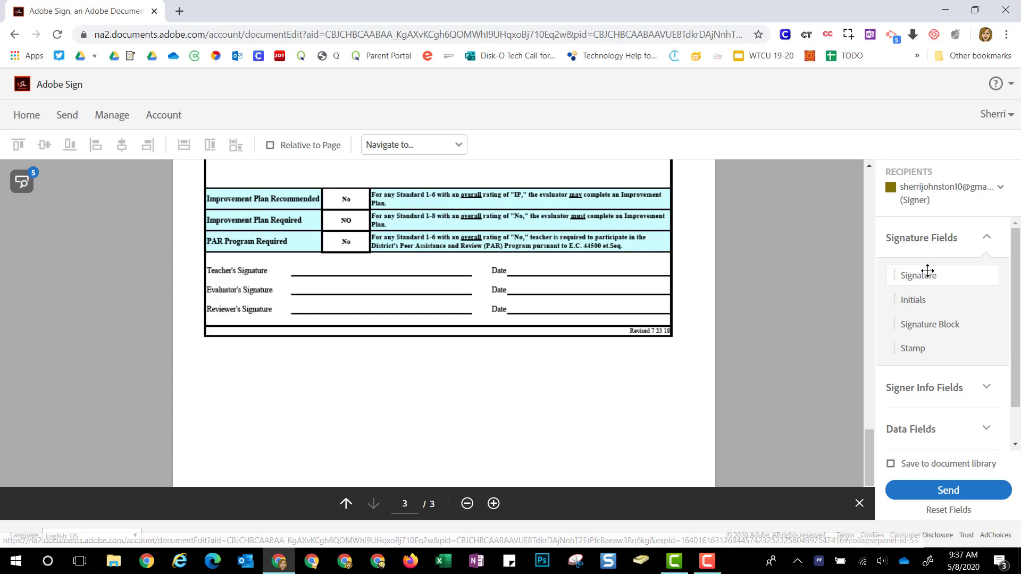
{"action": "mouse_move", "coordinate": [925, 275]}
{"action": "left_mouse_down"}
{"action": "mouse_move", "coordinate": [748, 278]}
{"action": "mouse_move", "coordinate": [290, 255]}
{"action": "left_mouse_up"}
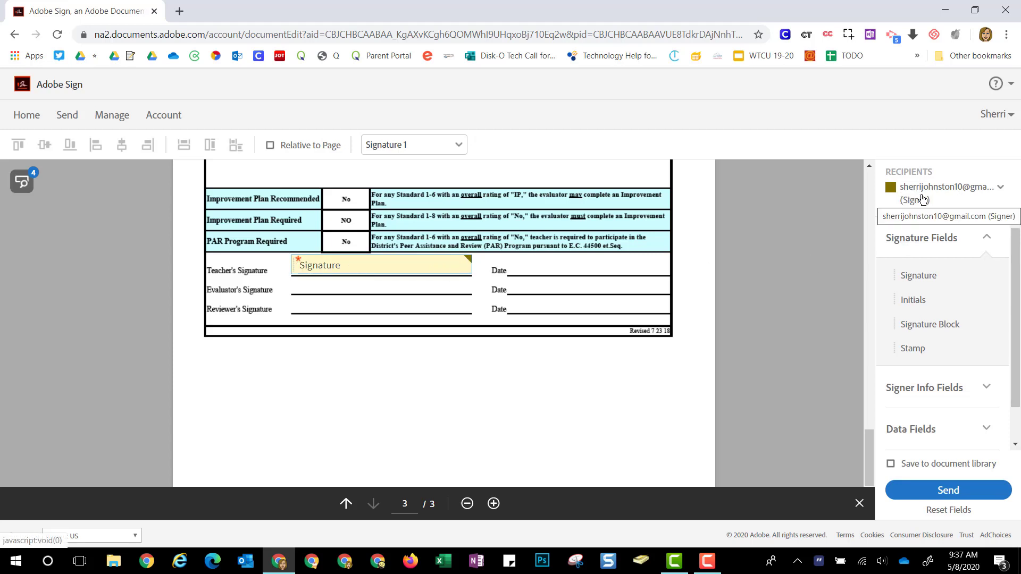
{"action": "left_click", "coordinate": [913, 392]}
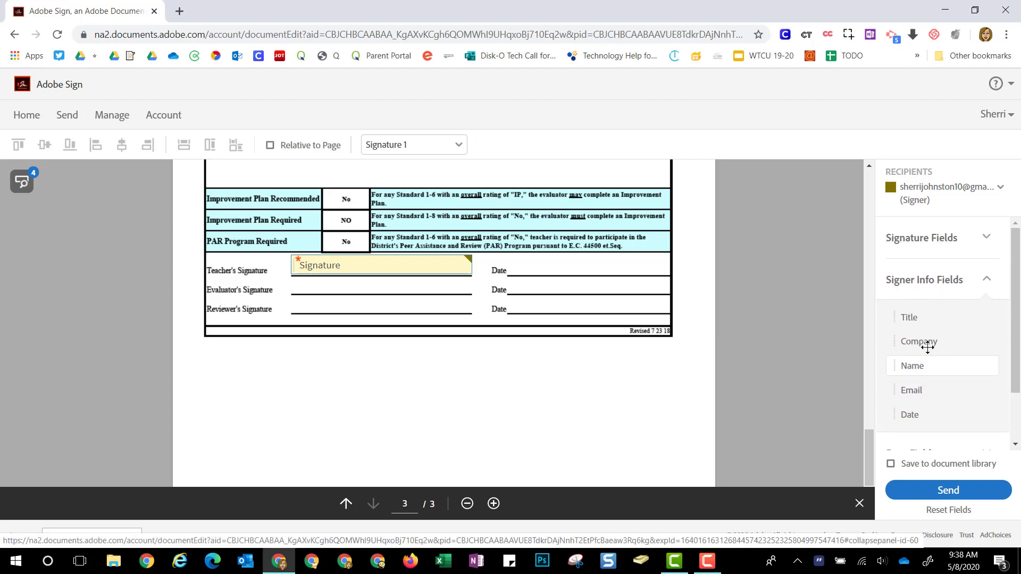
{"action": "mouse_move", "coordinate": [909, 413]}
{"action": "left_mouse_down"}
{"action": "mouse_move", "coordinate": [544, 260]}
{"action": "mouse_move", "coordinate": [509, 259]}
{"action": "left_mouse_up"}
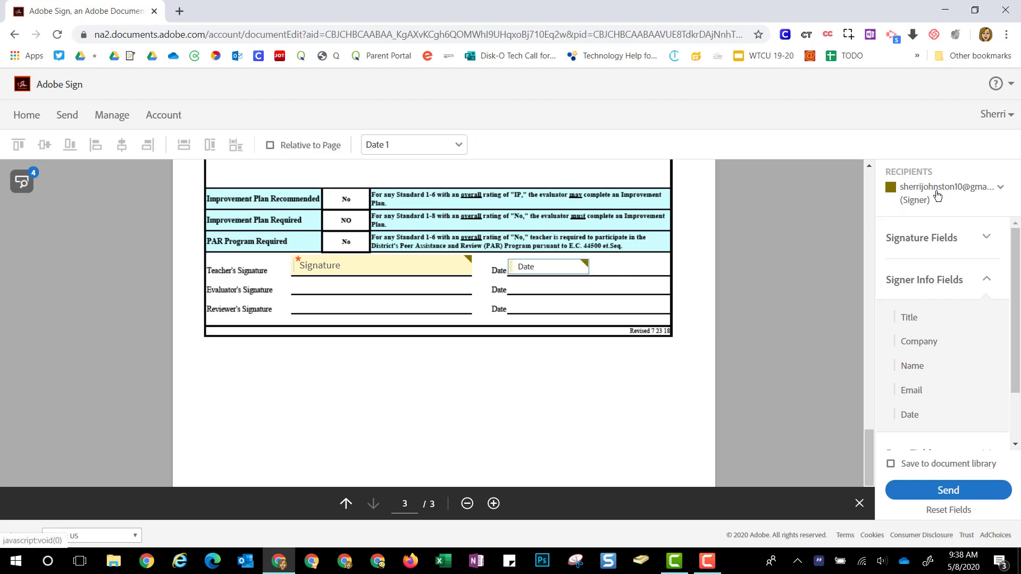
{"action": "left_click", "coordinate": [923, 201]}
Step: As second signer, place Signature and Date fields on the Evaluator's lines, narrowing the date to fit
{"action": "left_click", "coordinate": [896, 310]}
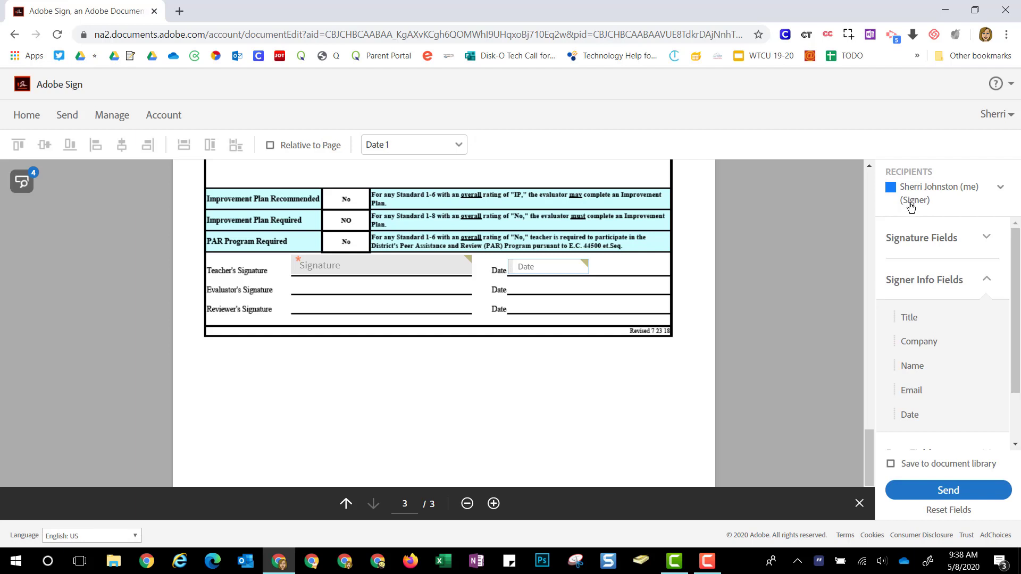
{"action": "left_click", "coordinate": [925, 245]}
{"action": "left_click_drag", "start_coordinate": [912, 276], "coordinate": [299, 277]}
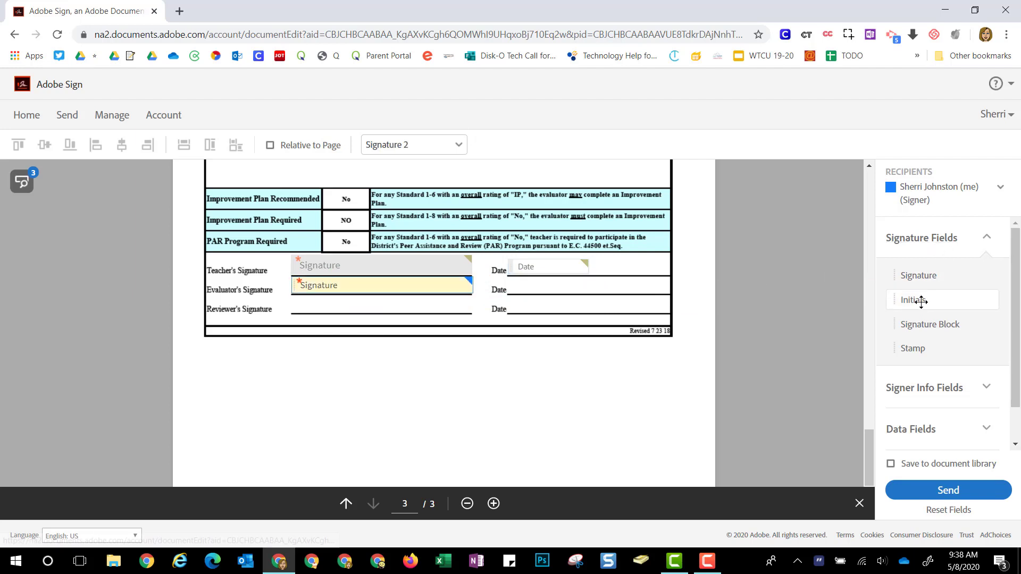
{"action": "left_click", "coordinate": [918, 390]}
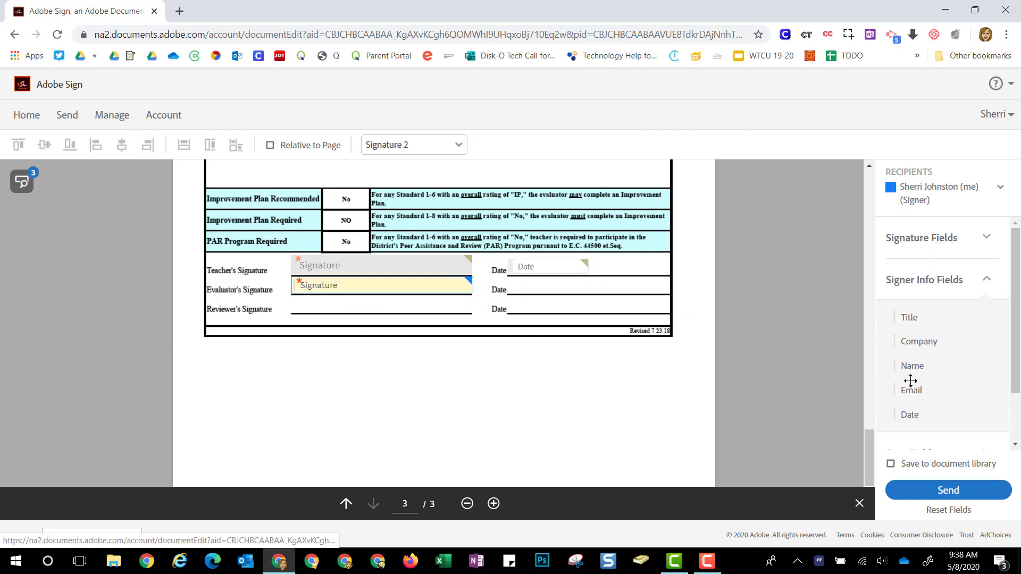
{"action": "left_click_drag", "start_coordinate": [908, 414], "coordinate": [510, 280]}
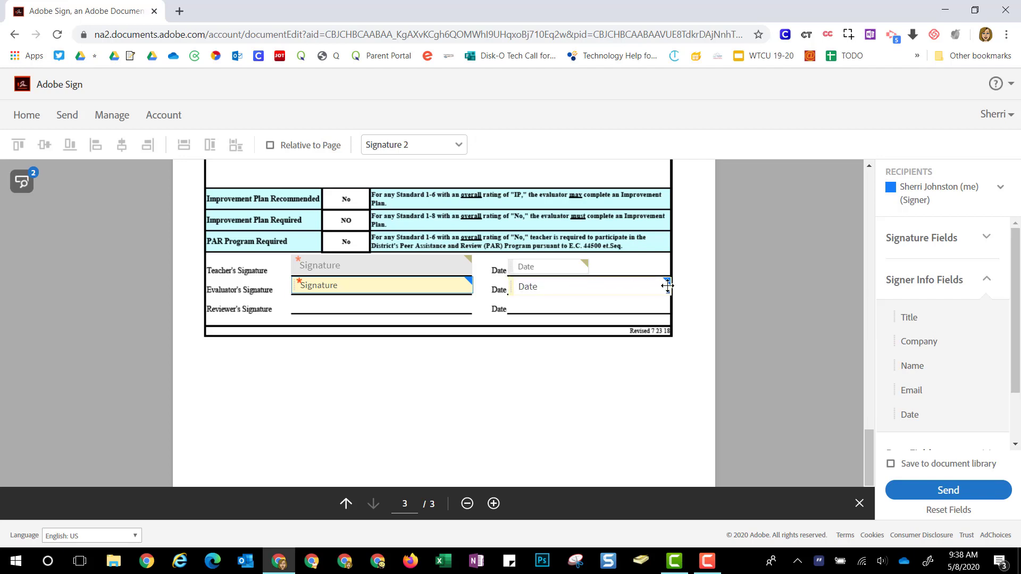
{"action": "left_click_drag", "start_coordinate": [667, 282], "coordinate": [589, 282]}
Step: Review each signer's field assignments by switching the recipient, ending back on yourself
{"action": "left_click", "coordinate": [904, 197]}
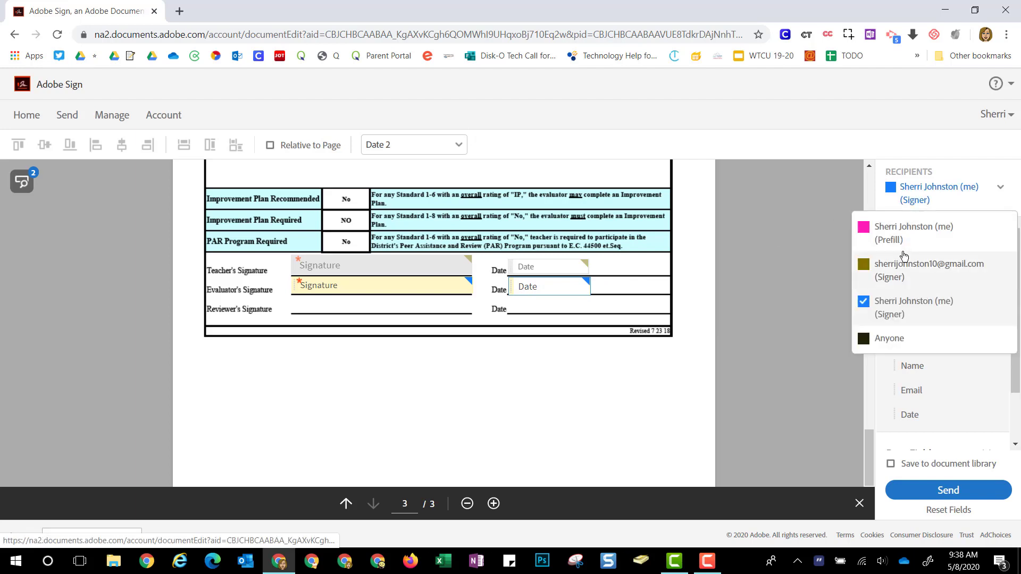
{"action": "left_click", "coordinate": [891, 268]}
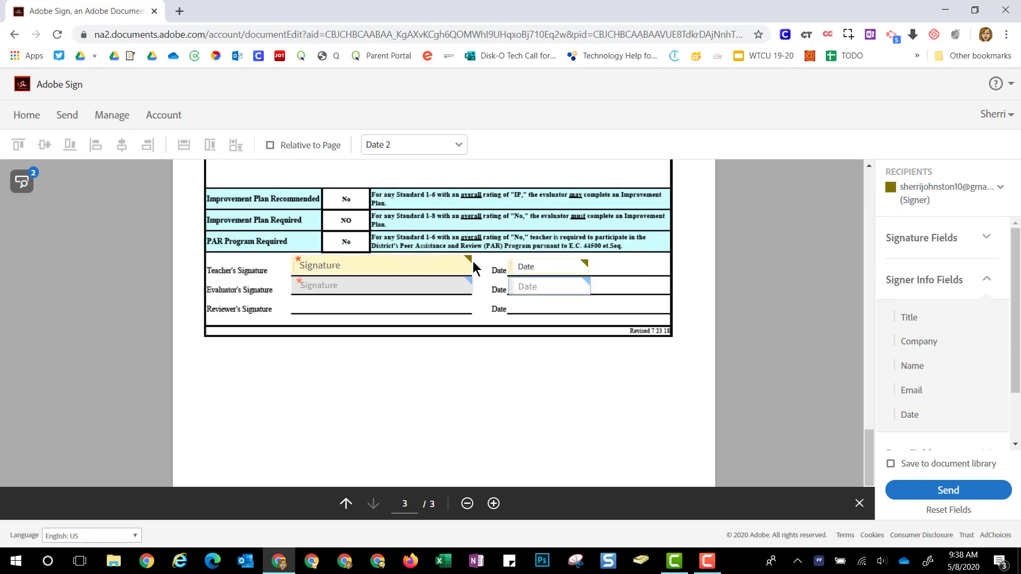
{"action": "left_click", "coordinate": [924, 205]}
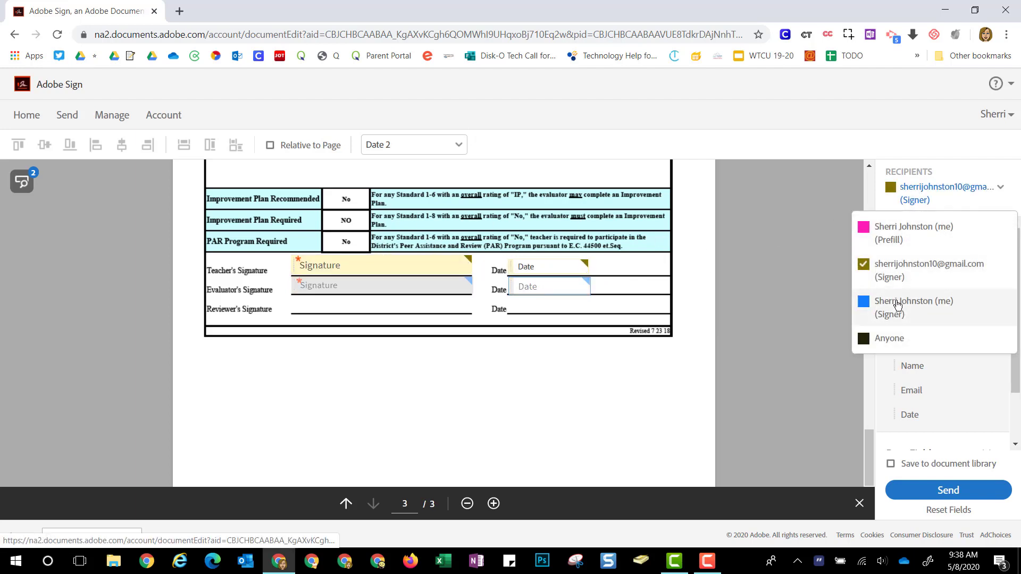
{"action": "left_click", "coordinate": [903, 298]}
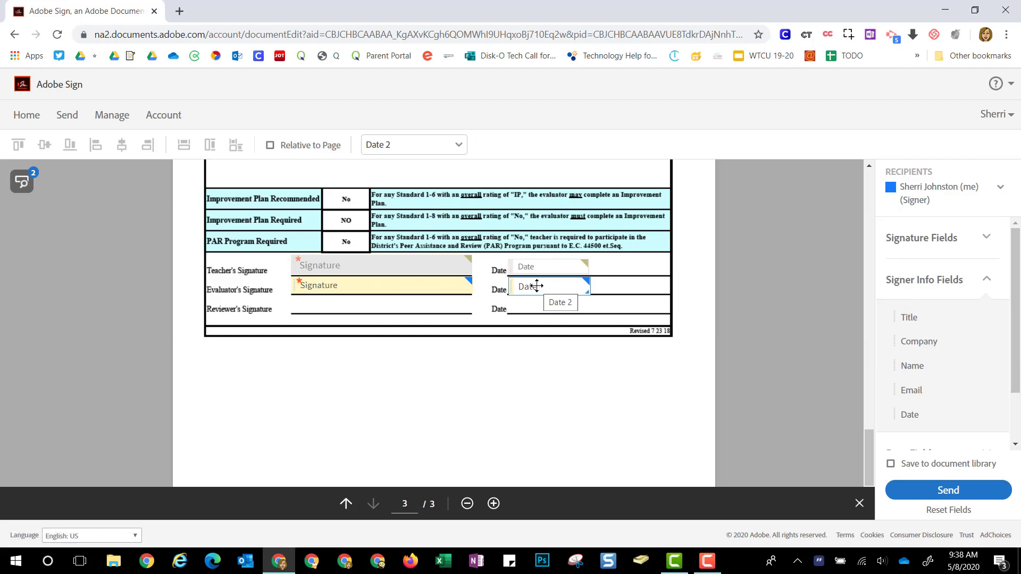
{"action": "left_click_drag", "start_coordinate": [1016, 372], "coordinate": [1015, 418]}
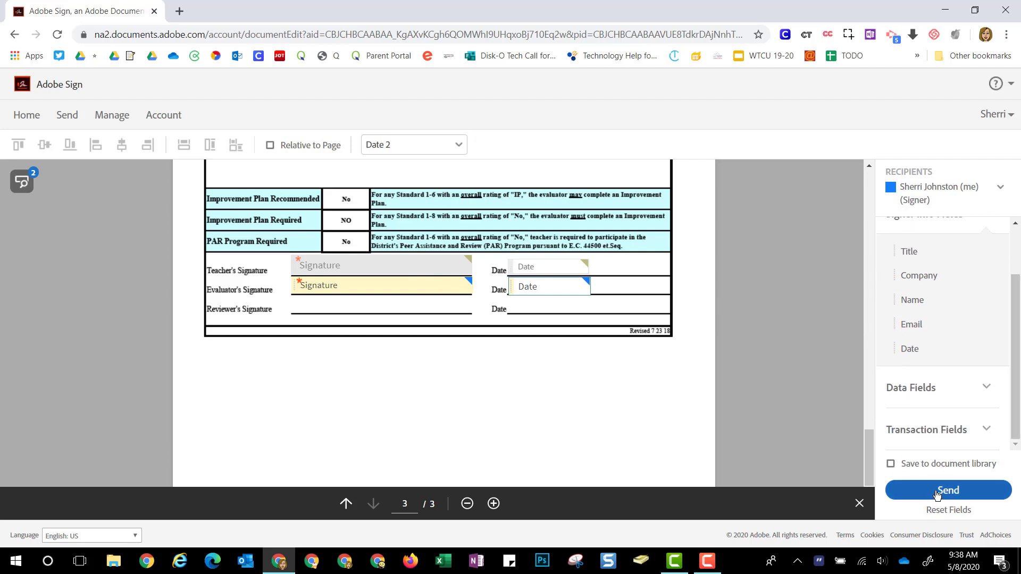
Step: Send the appraisal agreement with its signature and date fields out for signature
{"action": "left_click", "coordinate": [936, 494]}
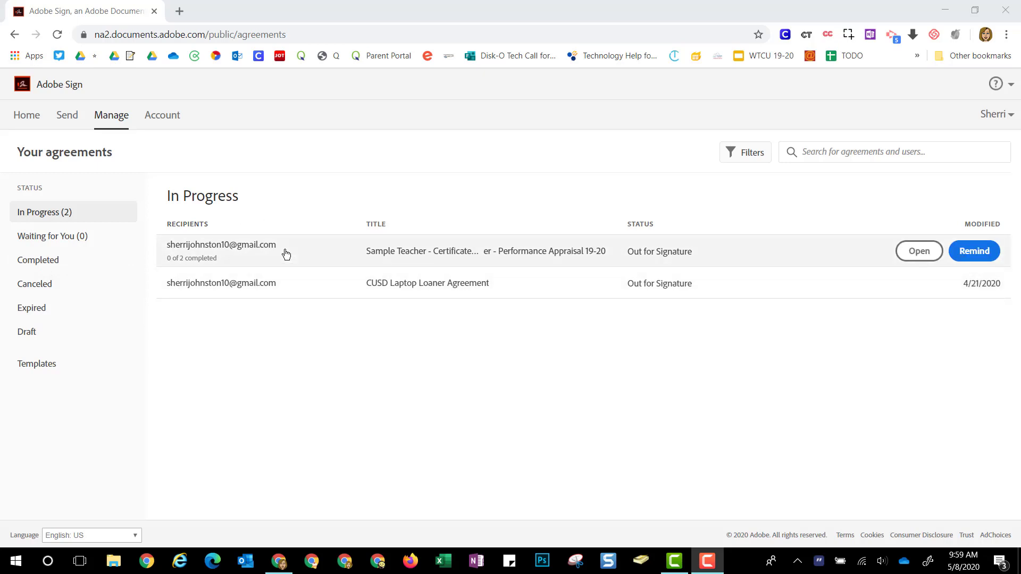
Step: Preview a daily-until-completed reminder without creating it, then show agreements waiting for you (none)
{"action": "left_click", "coordinate": [985, 254]}
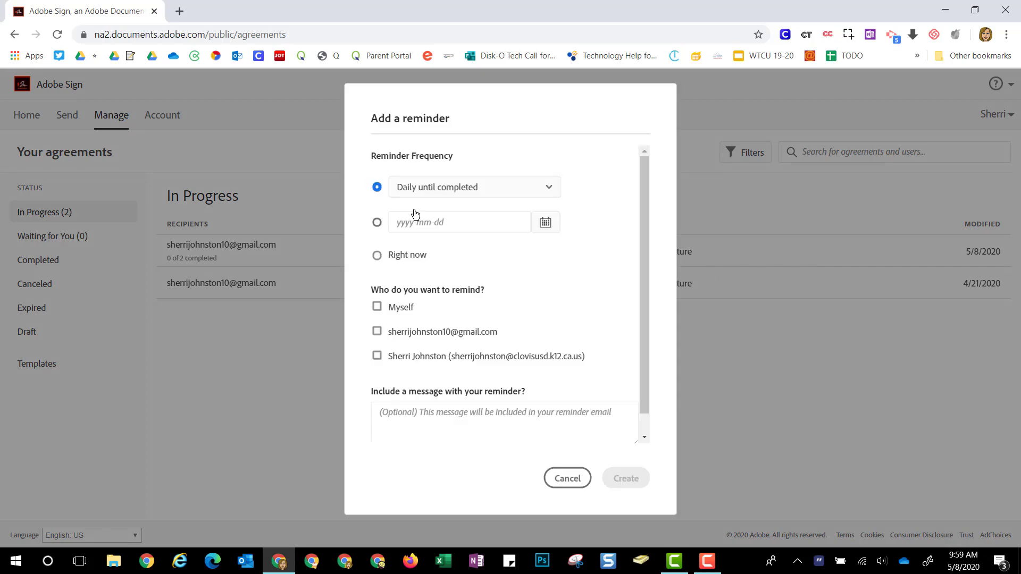
{"action": "left_click", "coordinate": [547, 188]}
{"action": "left_click", "coordinate": [622, 204]}
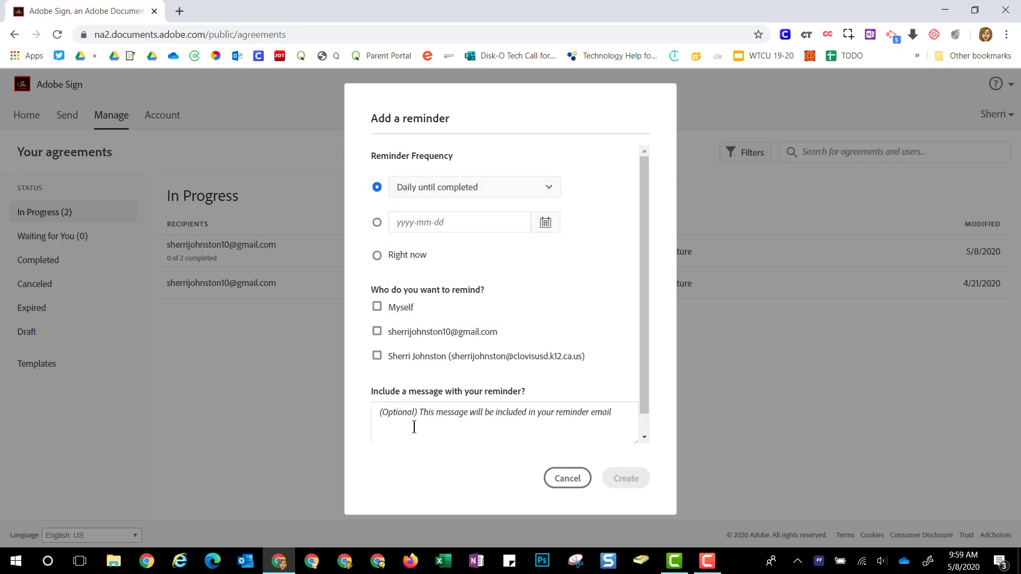
{"action": "left_click", "coordinate": [562, 479]}
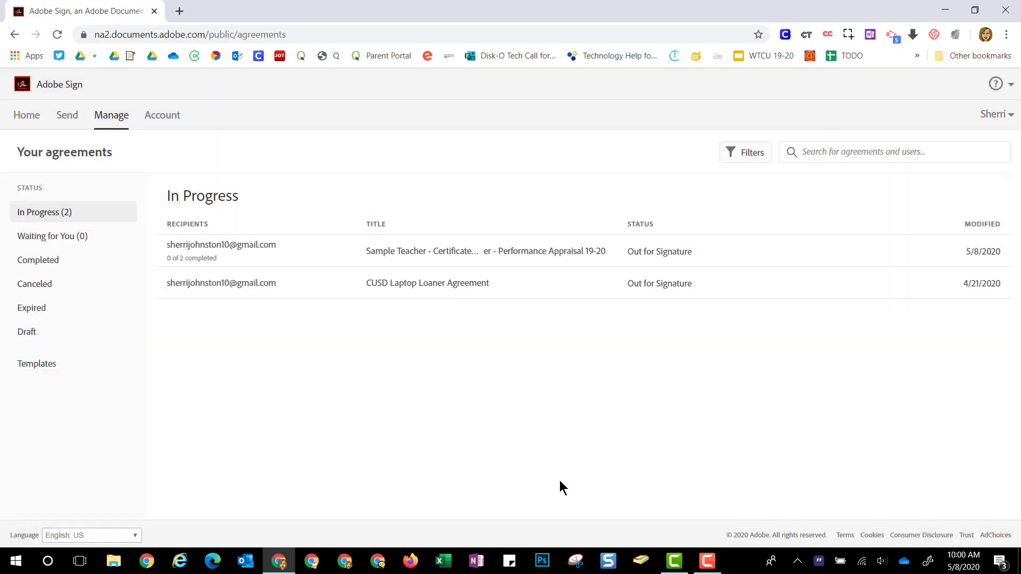
{"action": "left_click", "coordinate": [68, 237]}
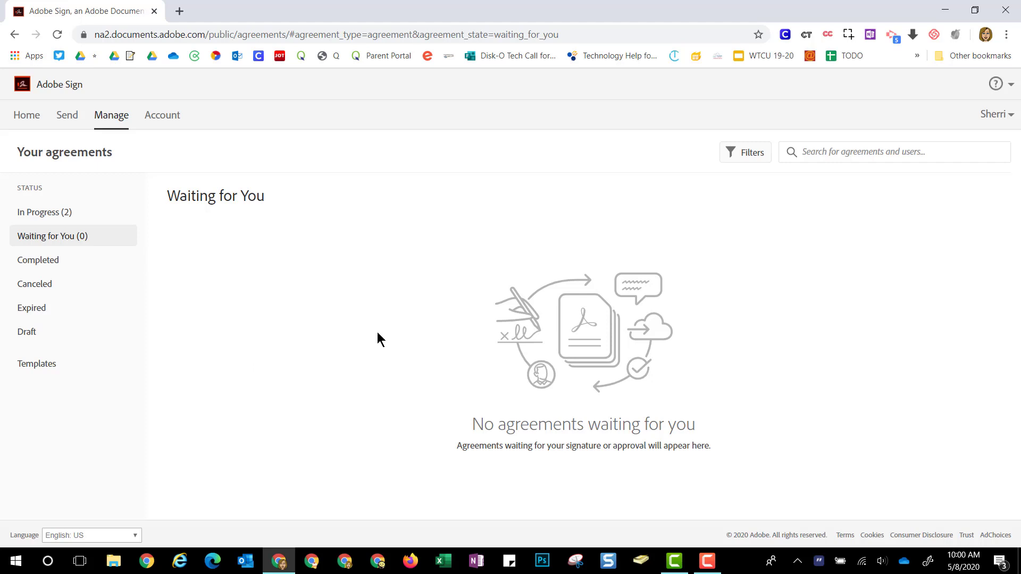
Step: Open the completed Vacation Request Form Revised 4-2020 agreement and dismiss its reminder settings
{"action": "left_click", "coordinate": [44, 261]}
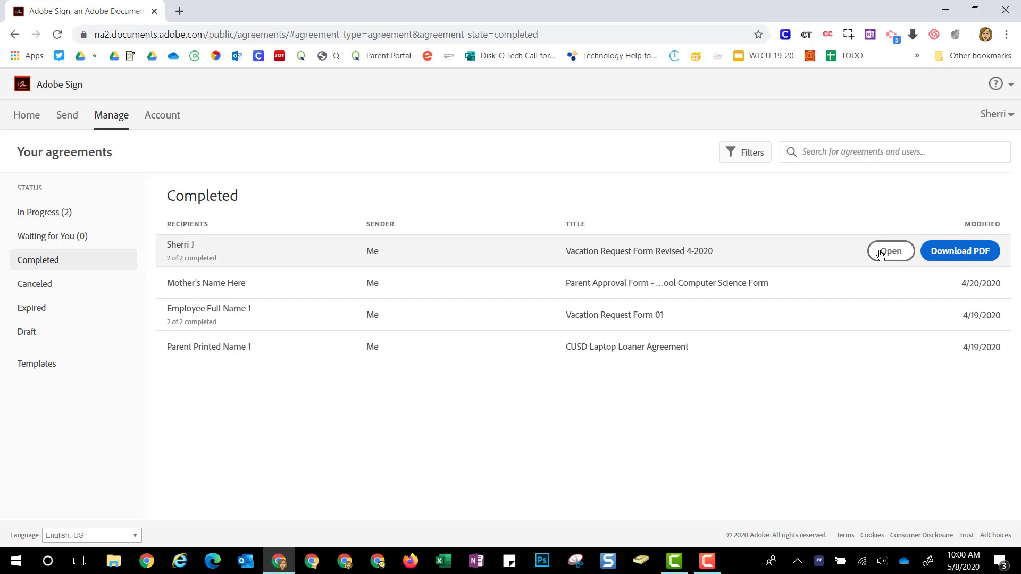
{"action": "left_click", "coordinate": [187, 245]}
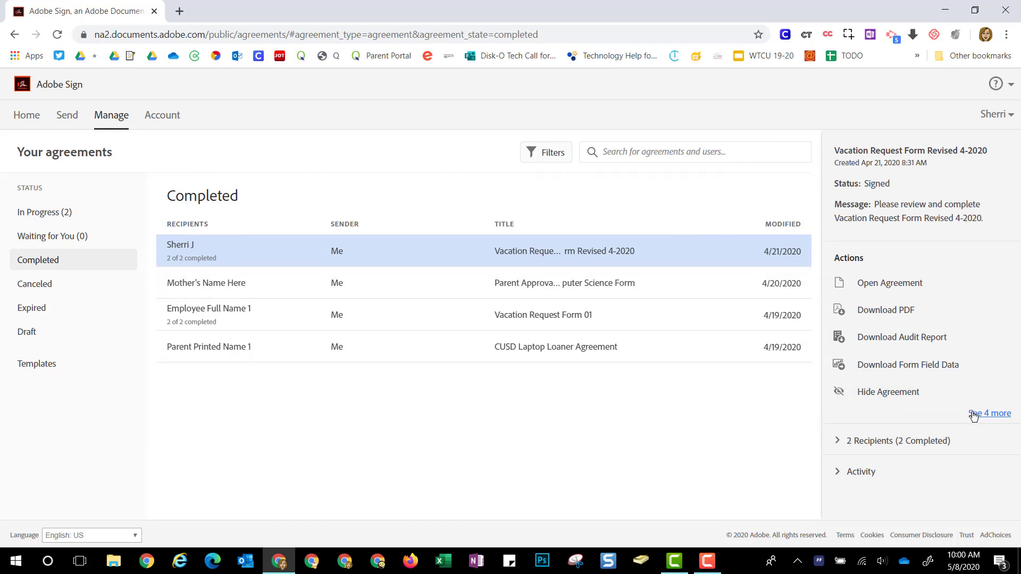
{"action": "left_click", "coordinate": [974, 415]}
{"action": "scroll", "coordinate": [935, 372], "scroll_direction": "down", "scroll_amount": 2}
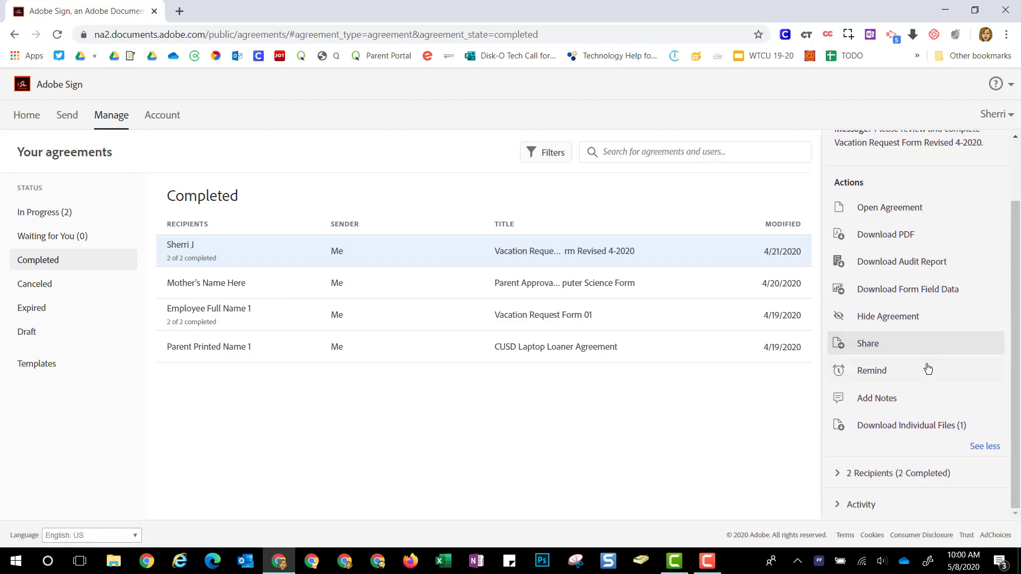
{"action": "left_click", "coordinate": [882, 377]}
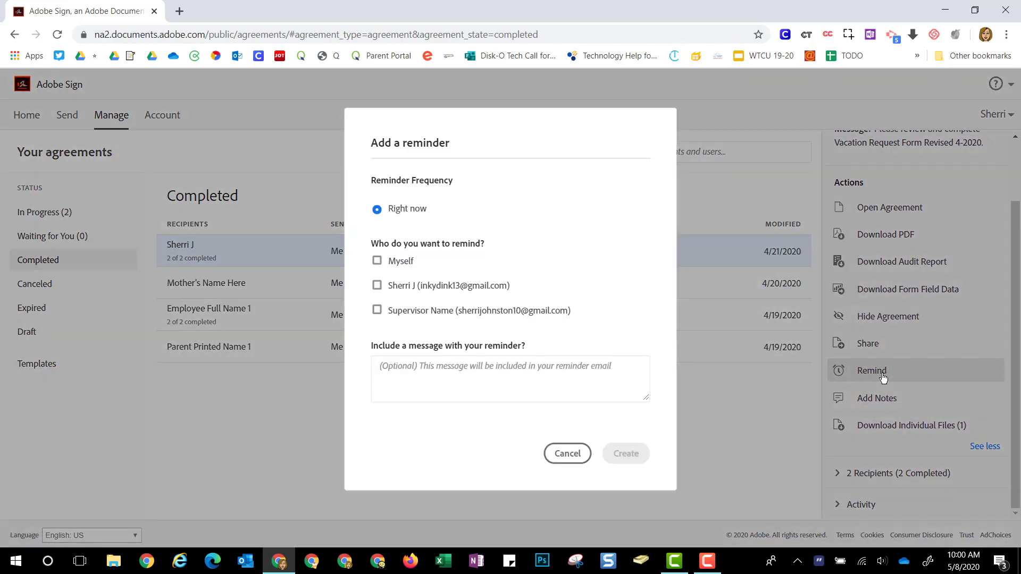
{"action": "left_click", "coordinate": [566, 455]}
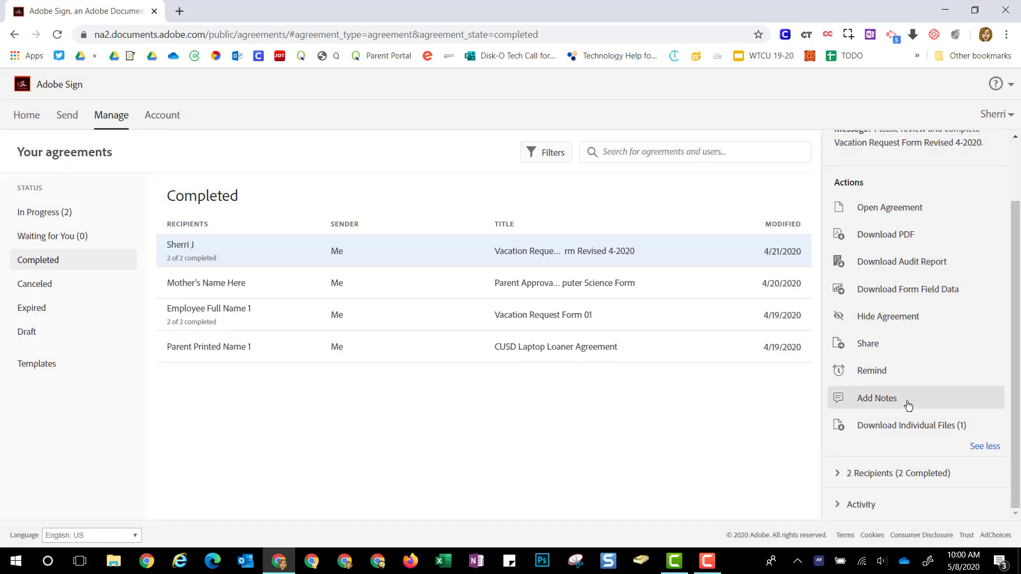
Step: Review the agreement's two recipients, then its activity history showing both e-signatures
{"action": "left_click", "coordinate": [841, 474]}
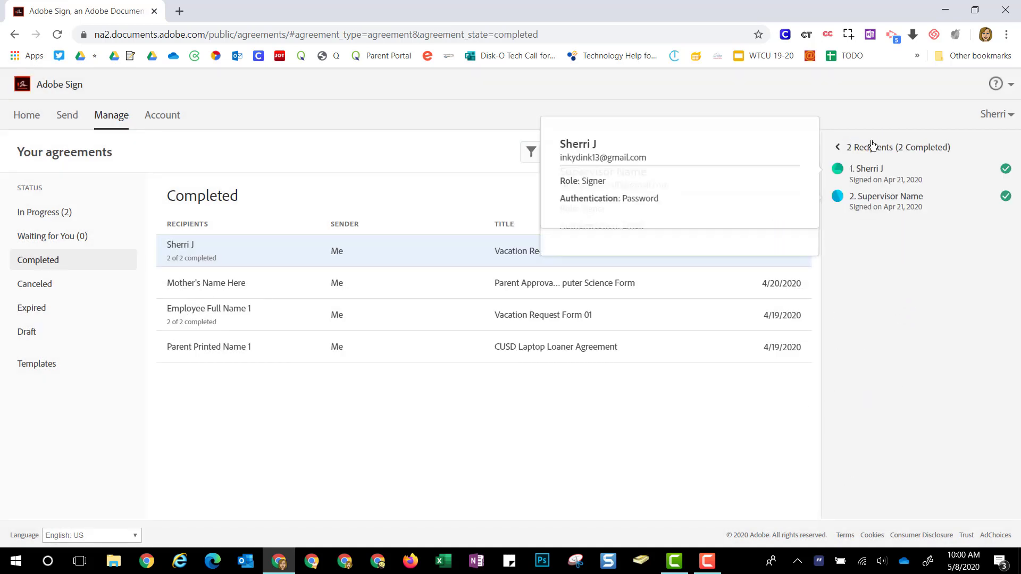
{"action": "left_click", "coordinate": [837, 149]}
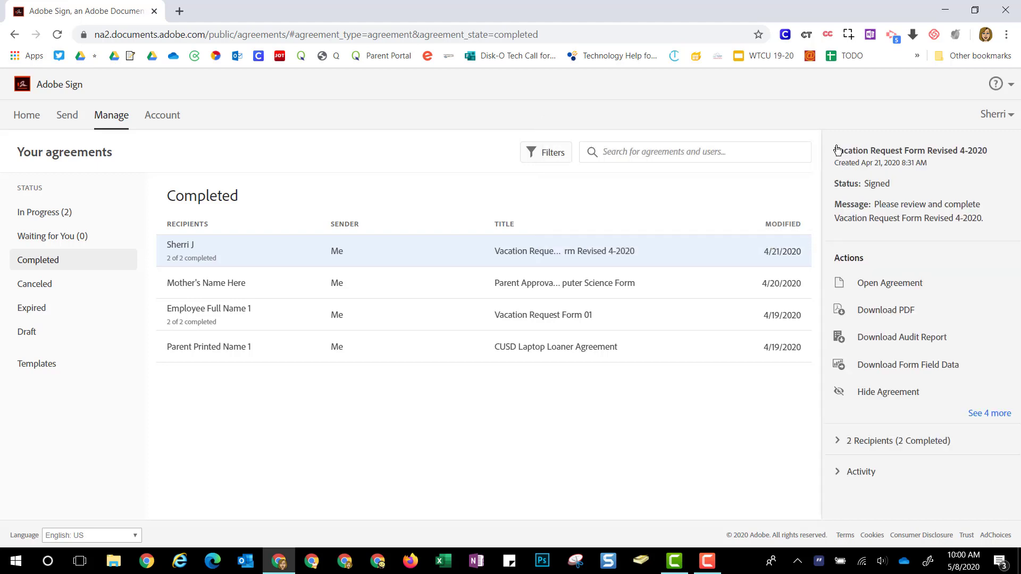
{"action": "left_click", "coordinate": [844, 473]}
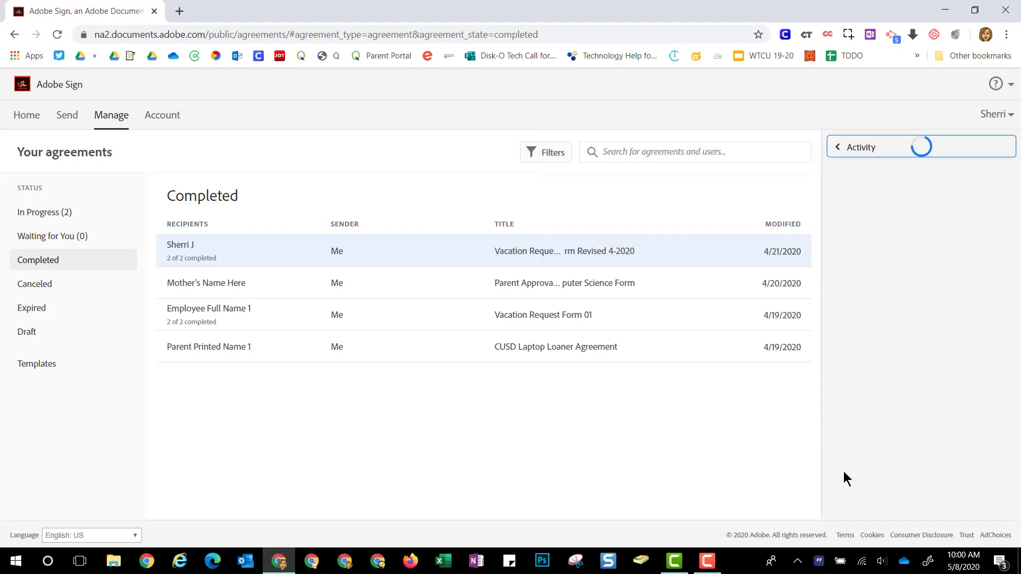
{"action": "scroll", "coordinate": [1009, 374], "scroll_direction": "down", "scroll_amount": 1}
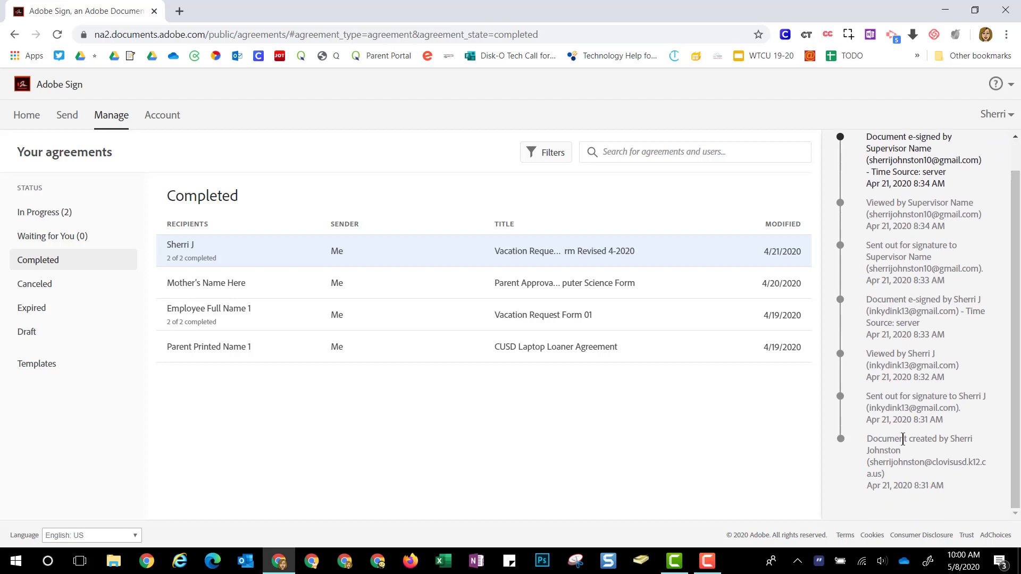
{"action": "scroll", "coordinate": [1014, 451], "scroll_direction": "up", "scroll_amount": 1}
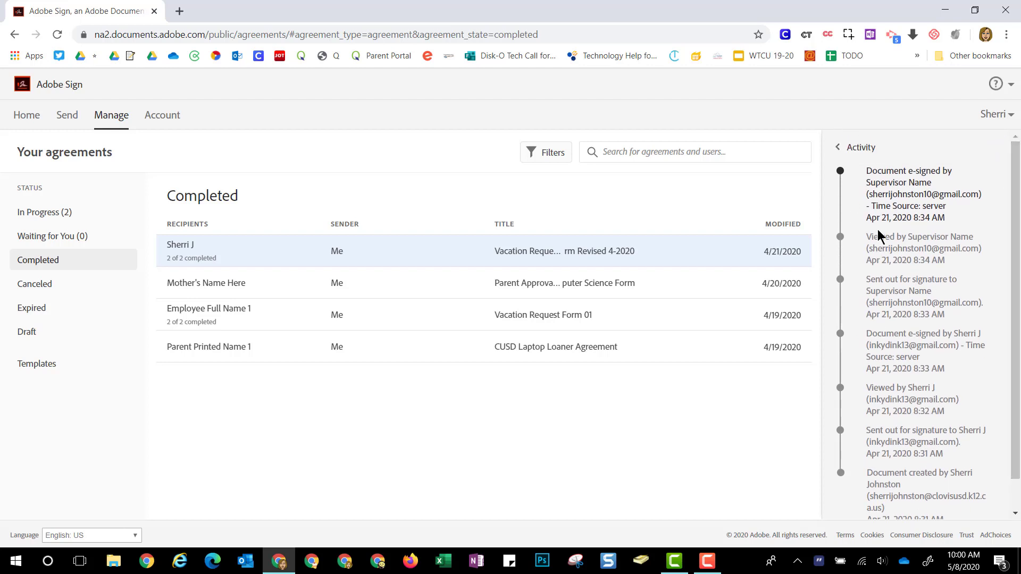